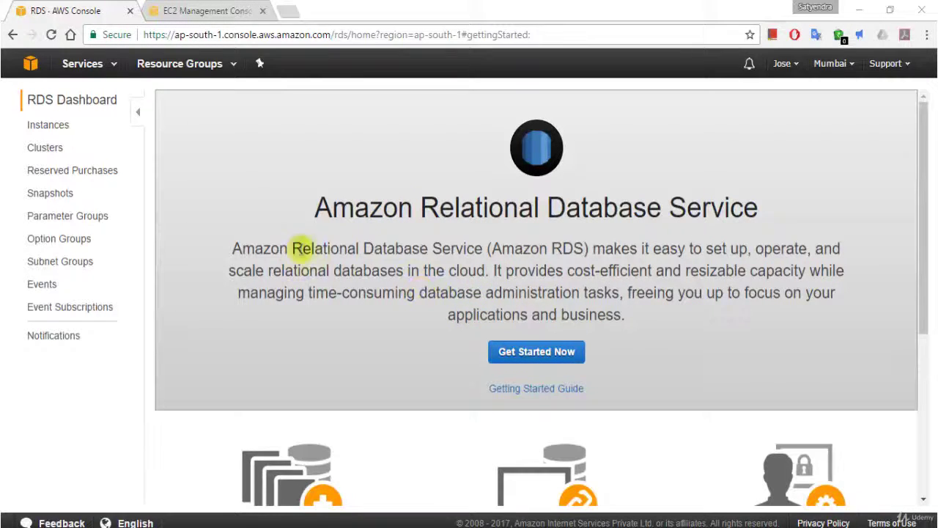
Go to the DB instances of the RDS service and start launching a new DB instance.
{"action": "left_click", "coordinate": [51, 127]}
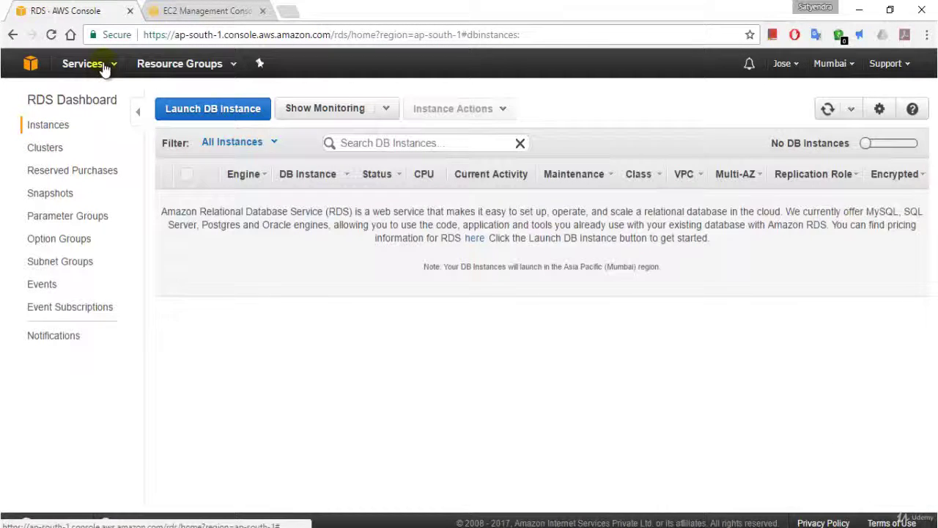
{"action": "left_click", "coordinate": [113, 66]}
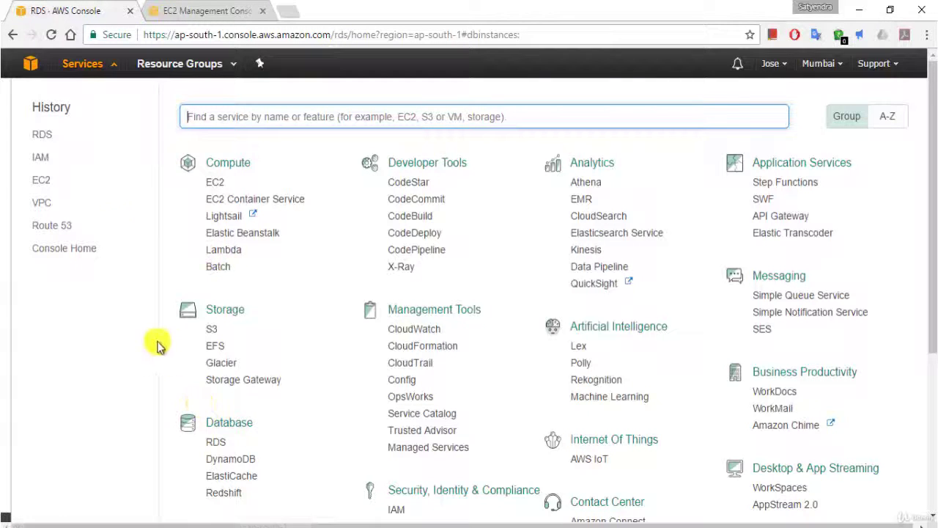
{"action": "left_click", "coordinate": [41, 133]}
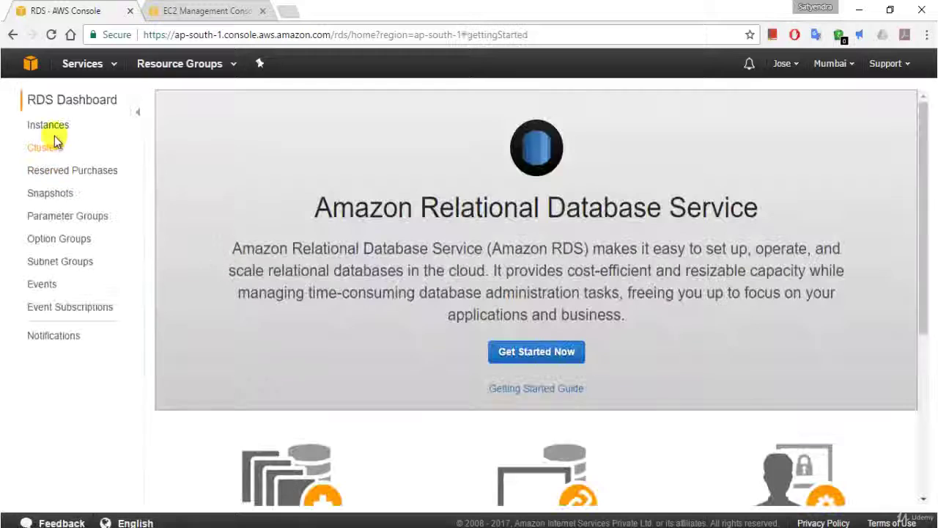
{"action": "left_click", "coordinate": [52, 132]}
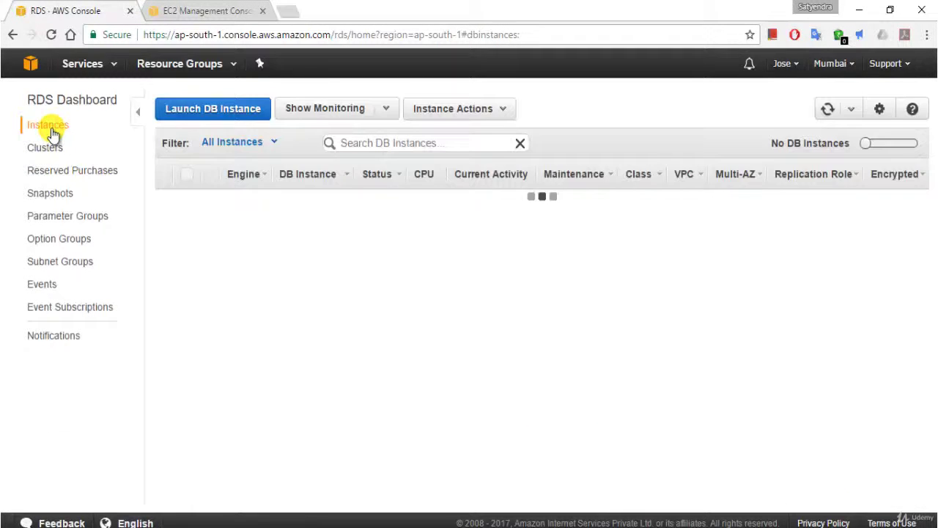
{"action": "left_click", "coordinate": [213, 114]}
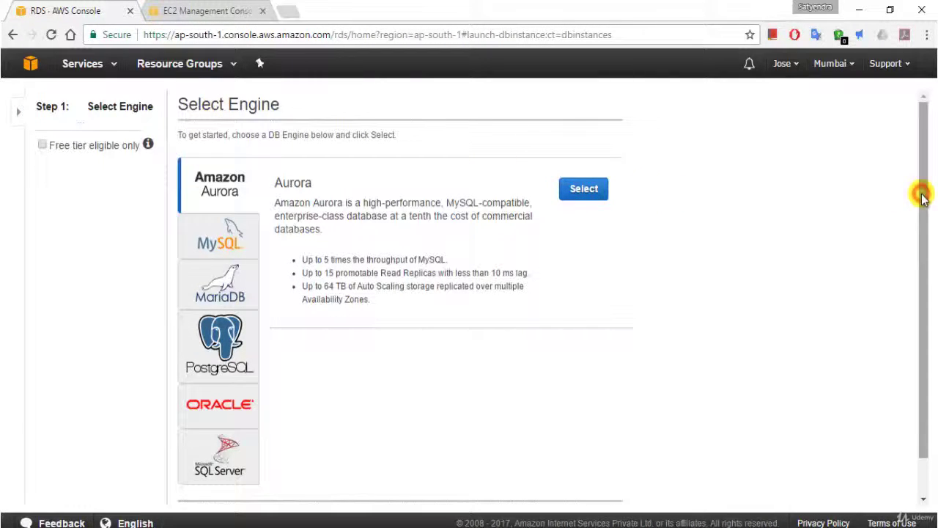
Select MySQL as the DB engine and choose the Dev/Test MySQL use for the database.
{"action": "scroll", "coordinate": [923, 205], "scroll_direction": "down", "scroll_amount": 1}
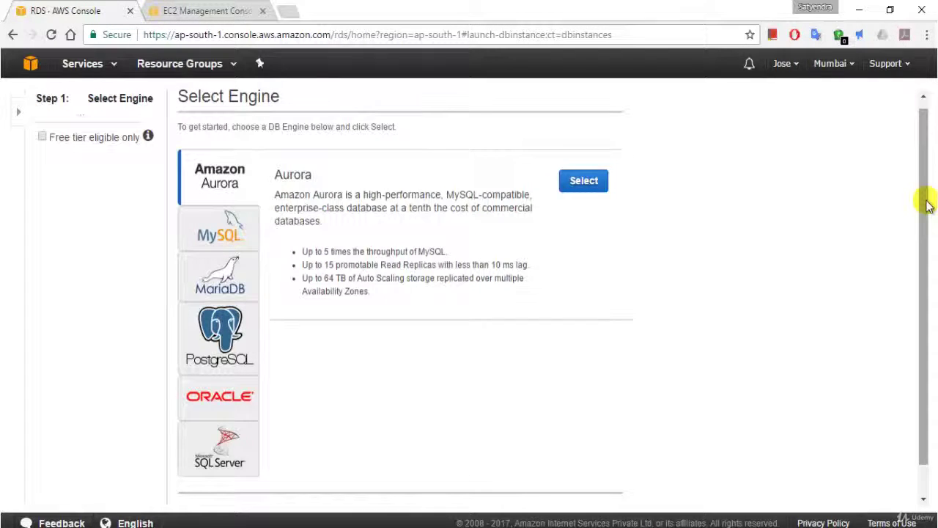
{"action": "scroll", "coordinate": [927, 205], "scroll_direction": "down", "scroll_amount": 1}
{"action": "scroll", "coordinate": [931, 289], "scroll_direction": "up", "scroll_amount": 1}
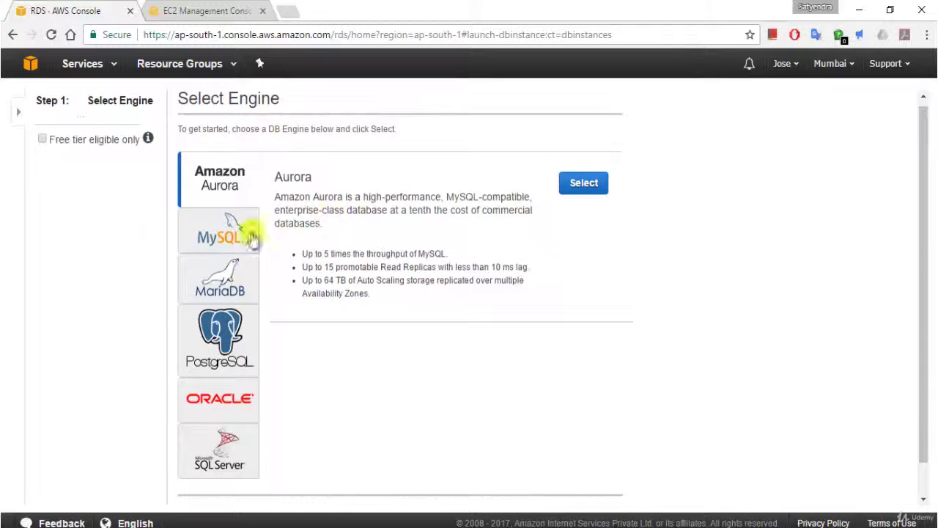
{"action": "left_click", "coordinate": [215, 233]}
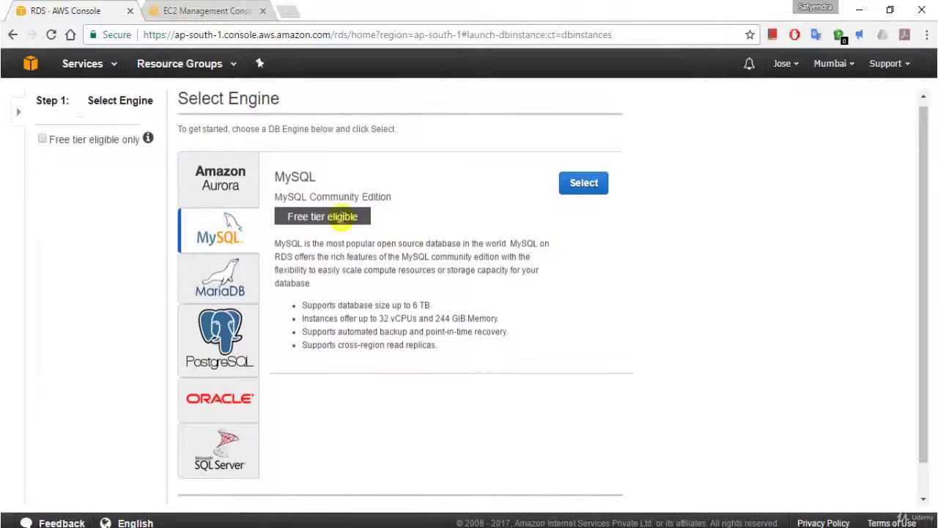
{"action": "left_click", "coordinate": [591, 184]}
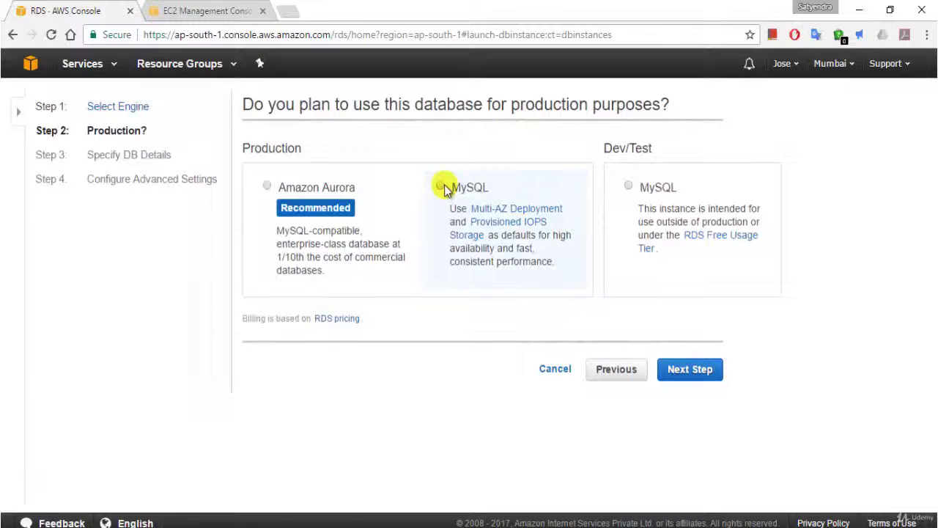
{"action": "left_click", "coordinate": [629, 187]}
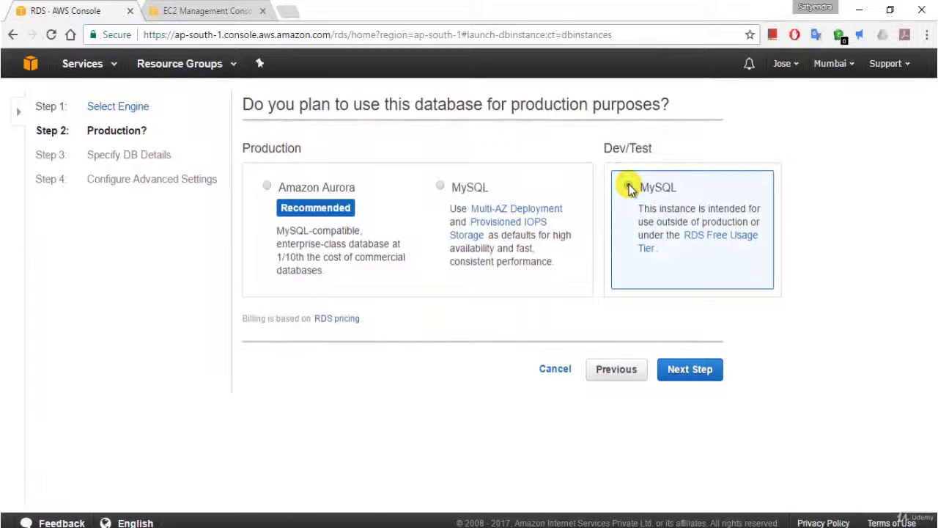
{"action": "left_click", "coordinate": [689, 369]}
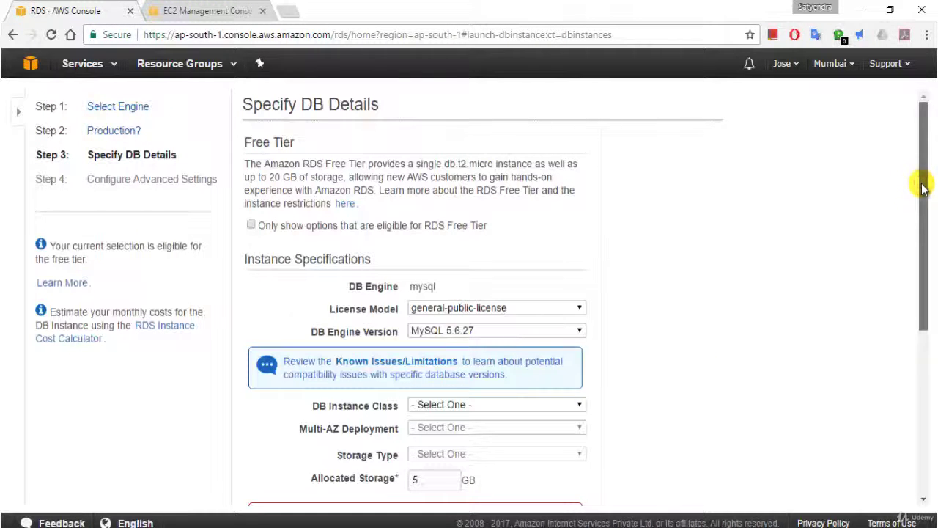
Show only options eligible for the RDS Free Tier and set the license model to general-public-license.
{"action": "scroll", "coordinate": [922, 182], "scroll_direction": "down", "scroll_amount": 2}
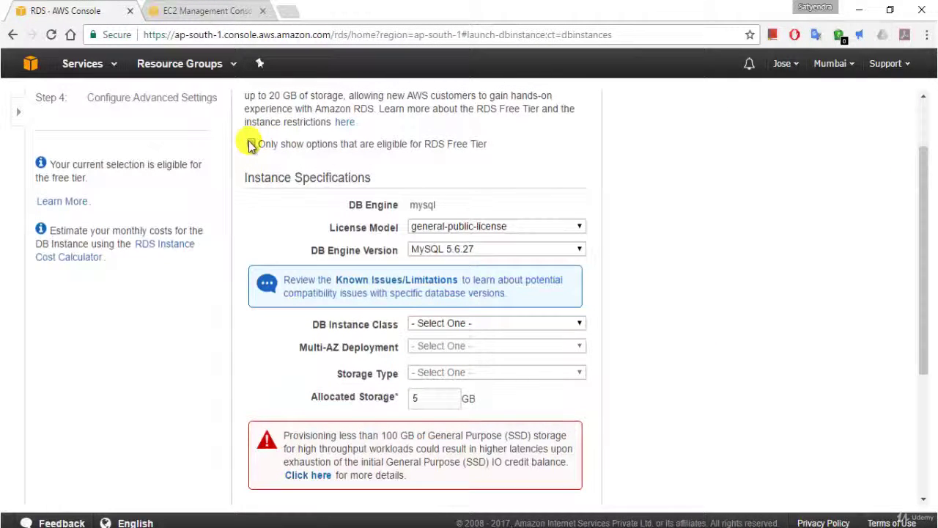
{"action": "left_click", "coordinate": [252, 143]}
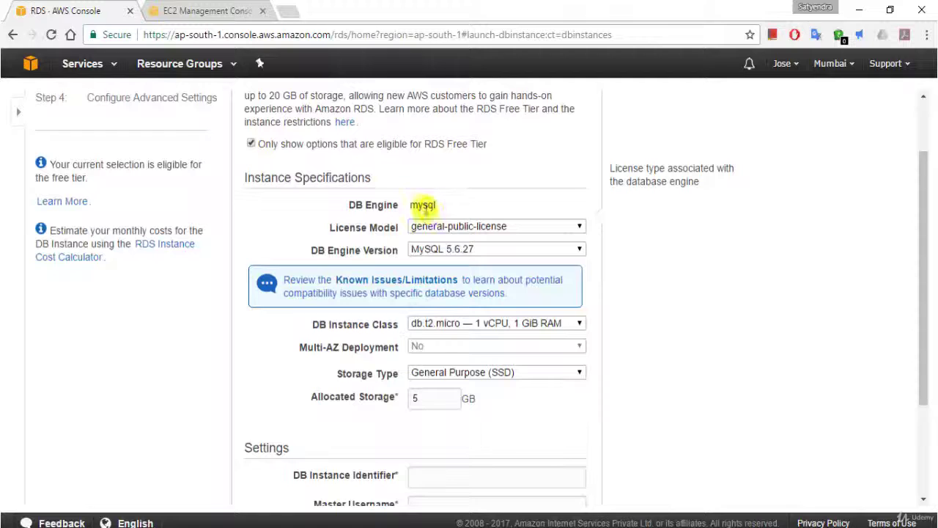
{"action": "left_click", "coordinate": [445, 229]}
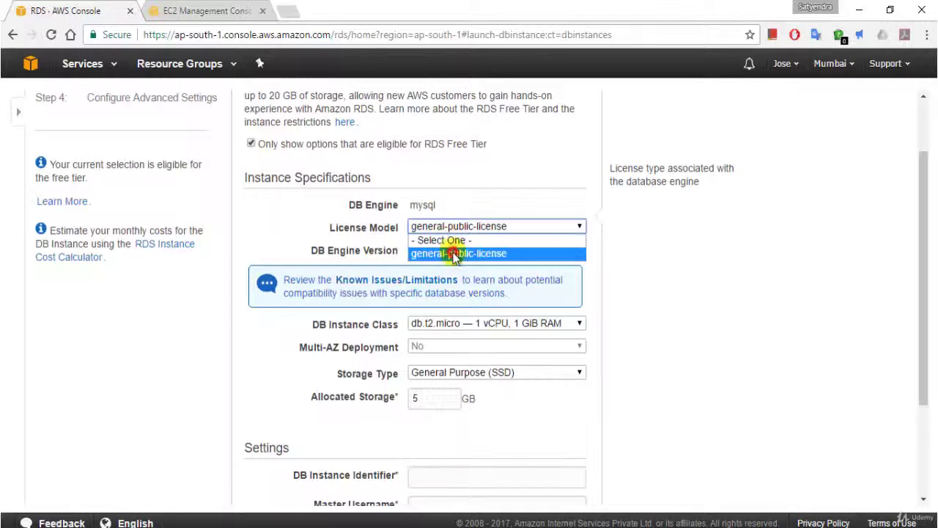
{"action": "left_click", "coordinate": [451, 252]}
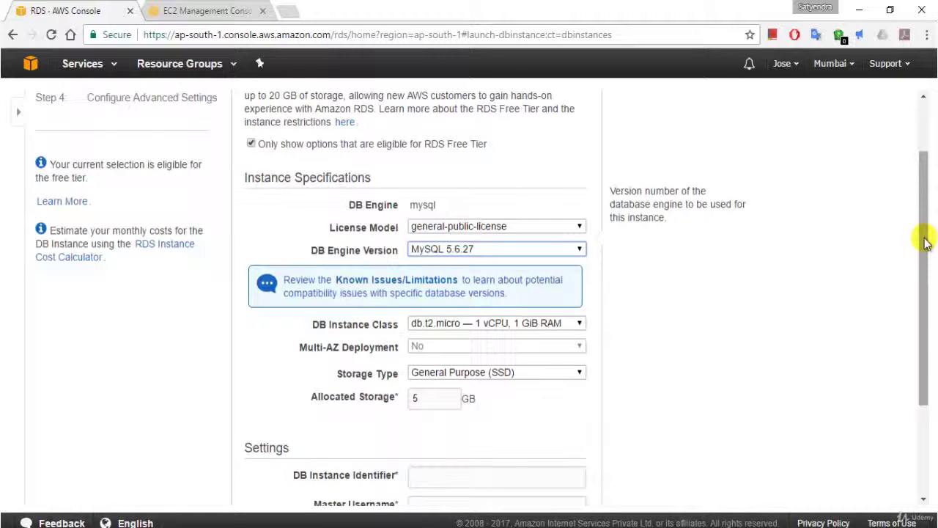
{"action": "left_click_drag", "start_coordinate": [924, 243], "coordinate": [924, 268]}
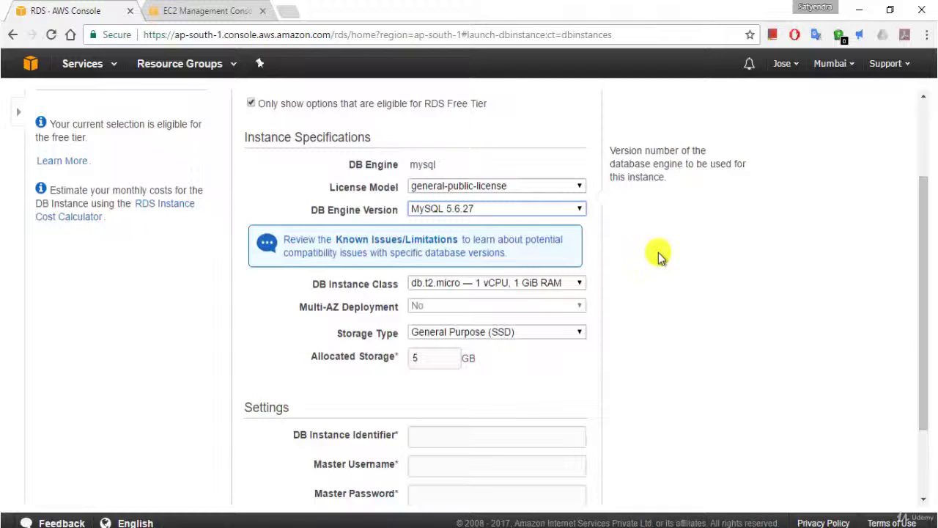
{"action": "left_click", "coordinate": [438, 210]}
{"action": "left_click", "coordinate": [439, 210]}
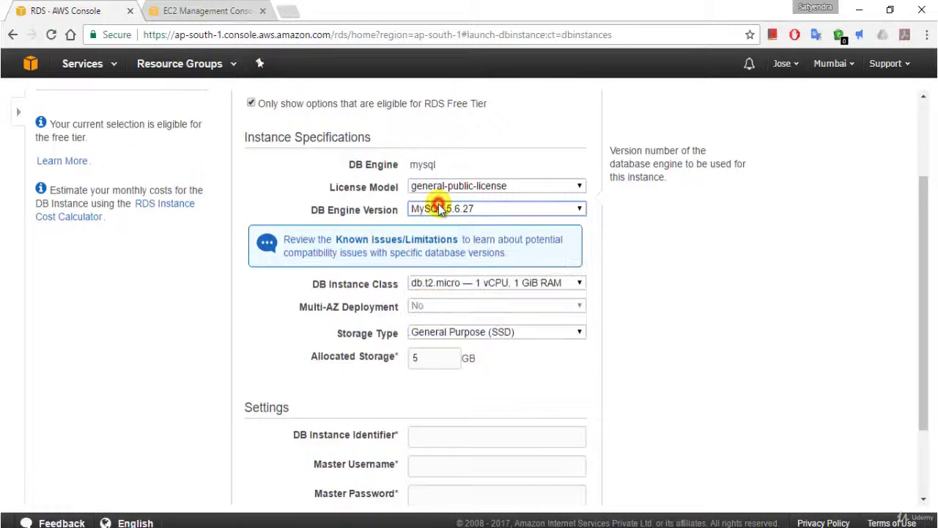
{"action": "left_click", "coordinate": [463, 186]}
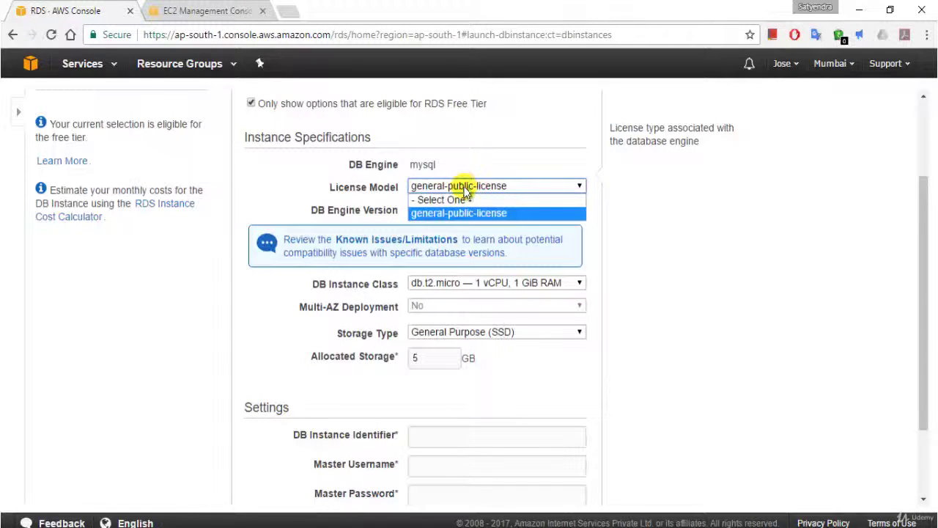
{"action": "left_click", "coordinate": [465, 214]}
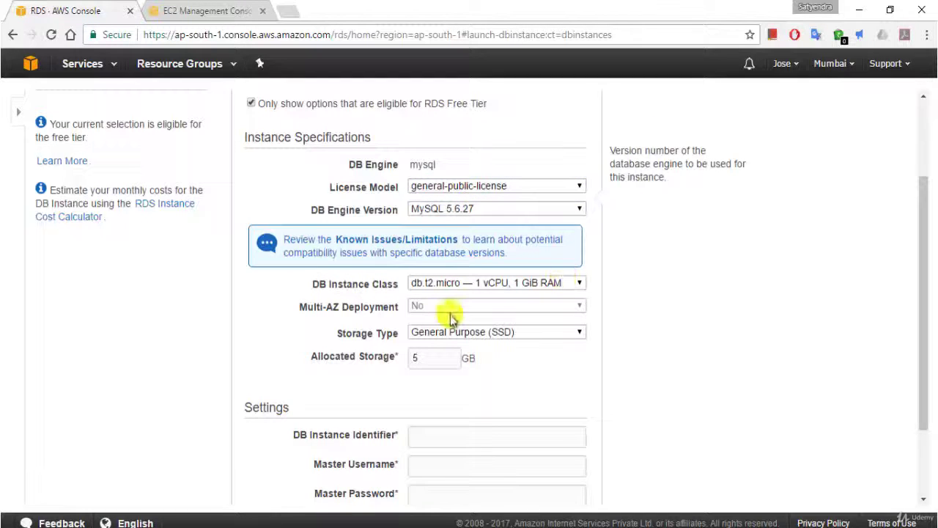
Set the DB instance class to db.t2.micro and the storage type to General Purpose (SSD).
{"action": "left_click", "coordinate": [445, 283]}
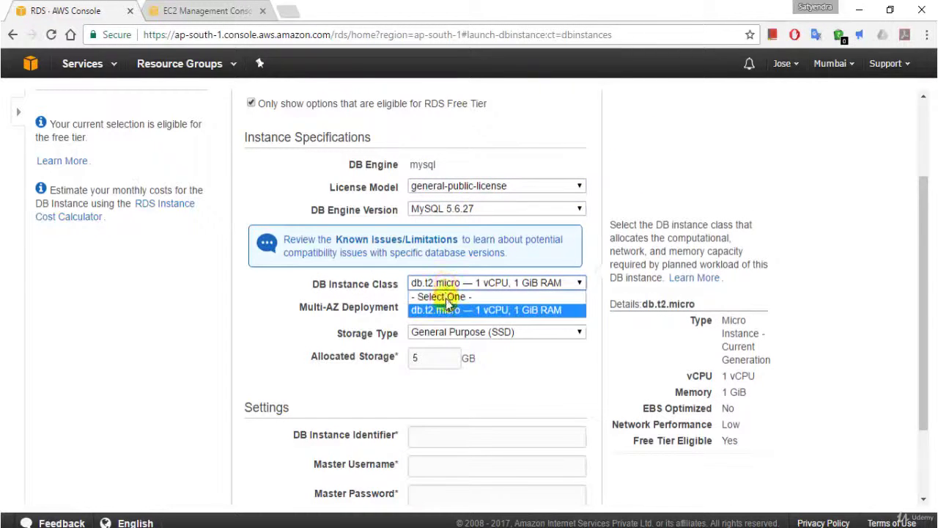
{"action": "left_click", "coordinate": [449, 310]}
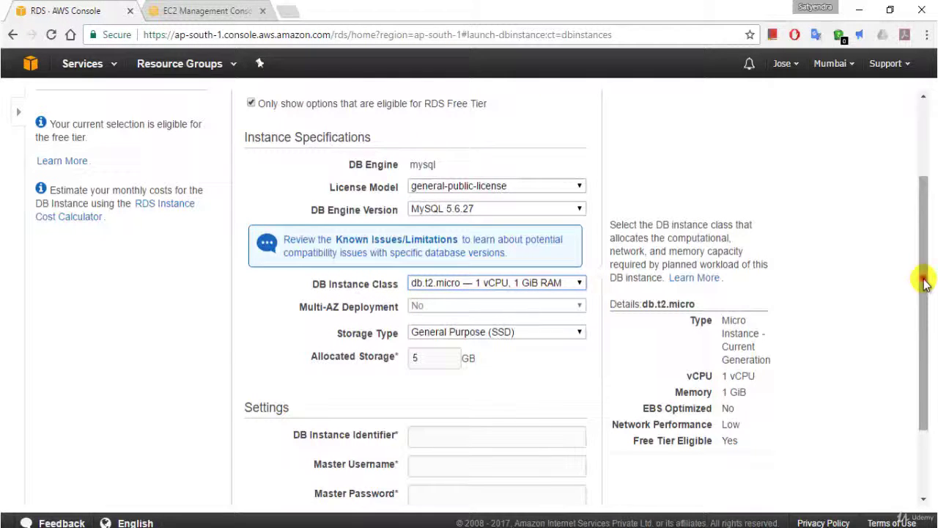
{"action": "left_click_drag", "start_coordinate": [925, 285], "coordinate": [925, 321]}
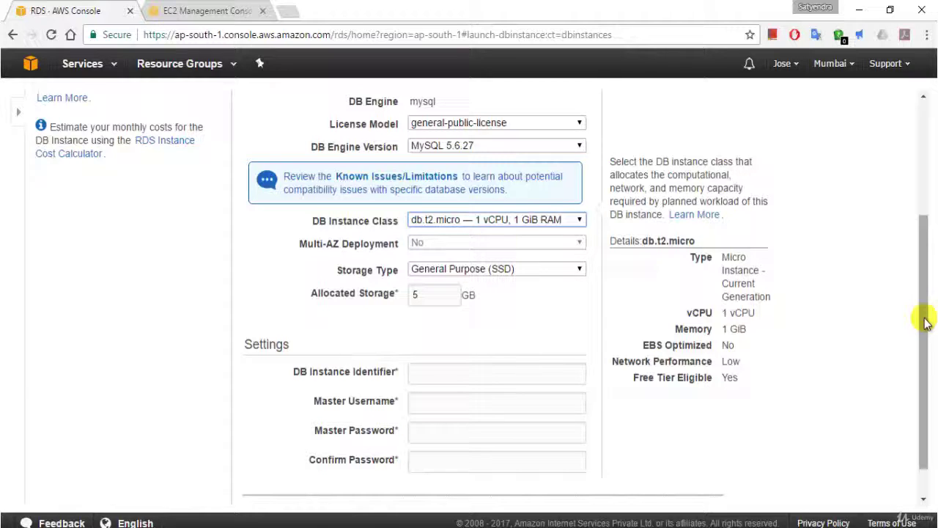
{"action": "left_click", "coordinate": [450, 269]}
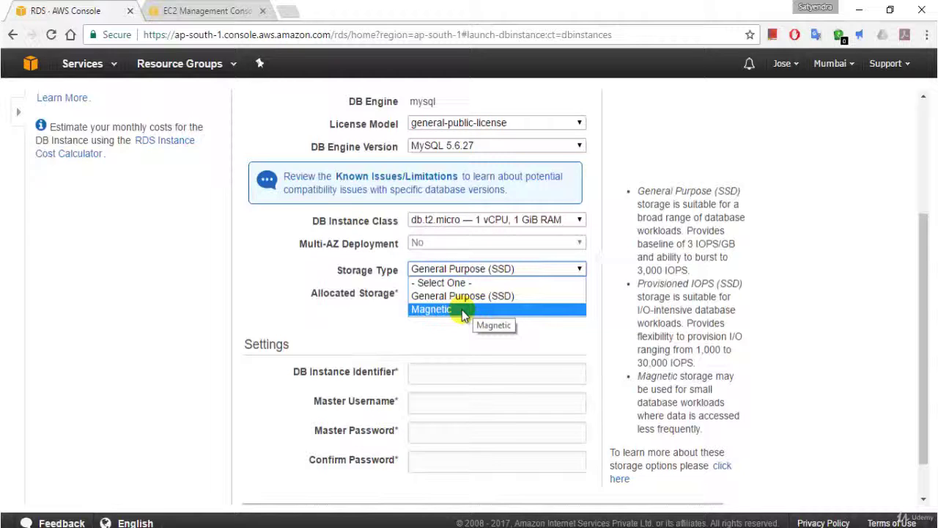
{"action": "left_click", "coordinate": [469, 296]}
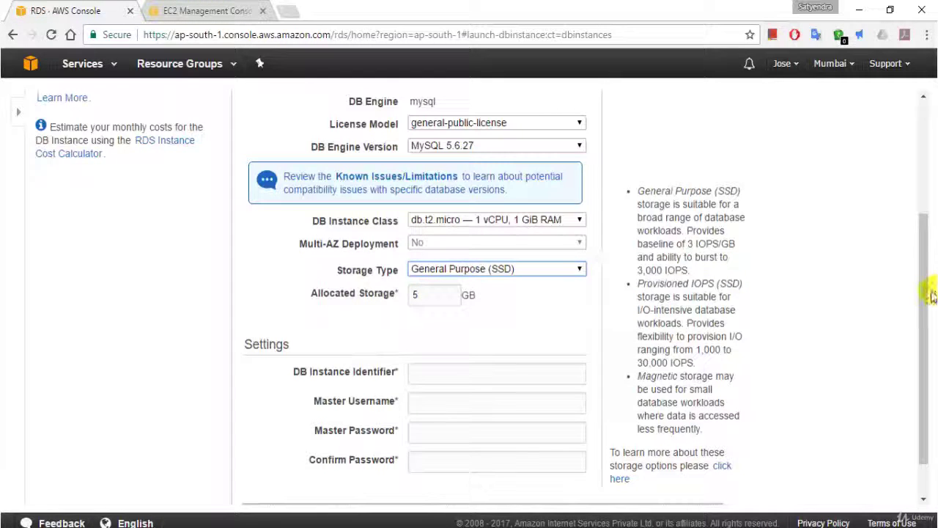
Enter test001 as both the DB instance identifier and the master username.
{"action": "left_click_drag", "start_coordinate": [925, 293], "coordinate": [923, 341]}
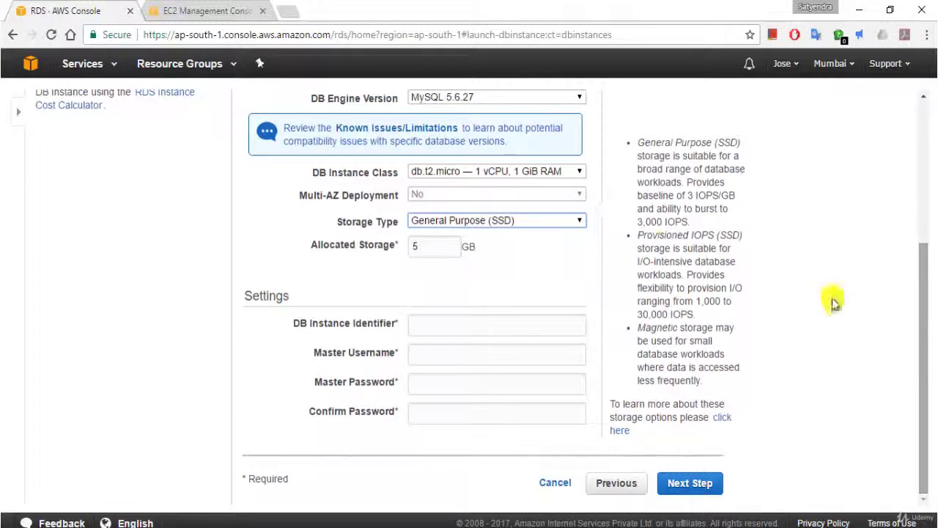
{"action": "left_click", "coordinate": [423, 324]}
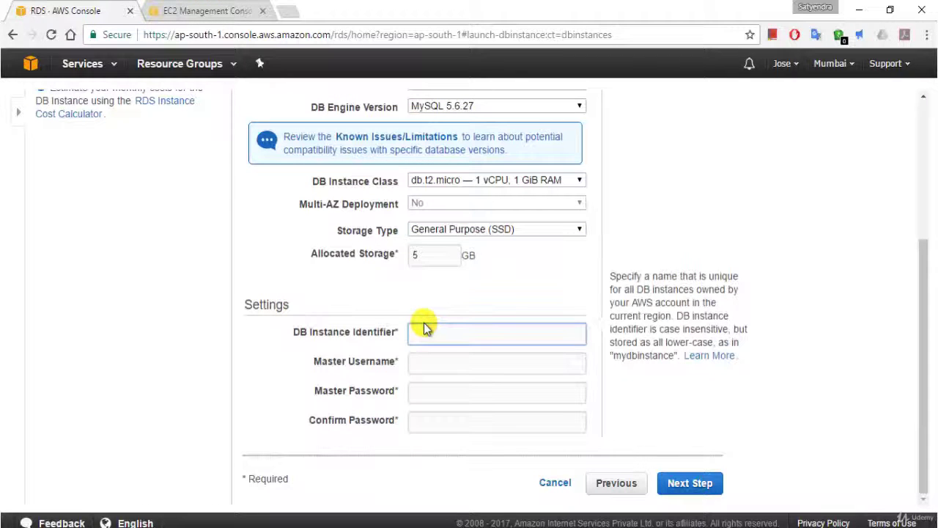
{"action": "type", "text": "test001"}
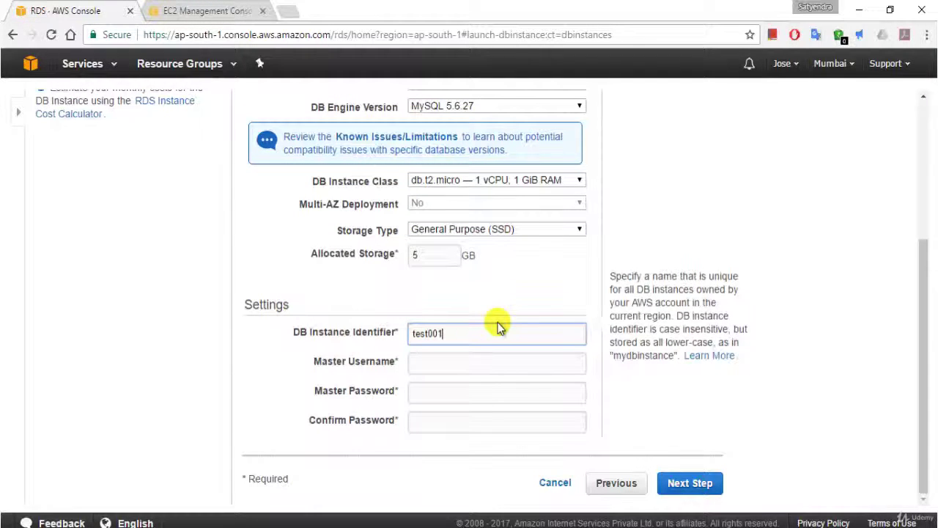
{"action": "left_click", "coordinate": [477, 352]}
{"action": "type", "text": "t"}
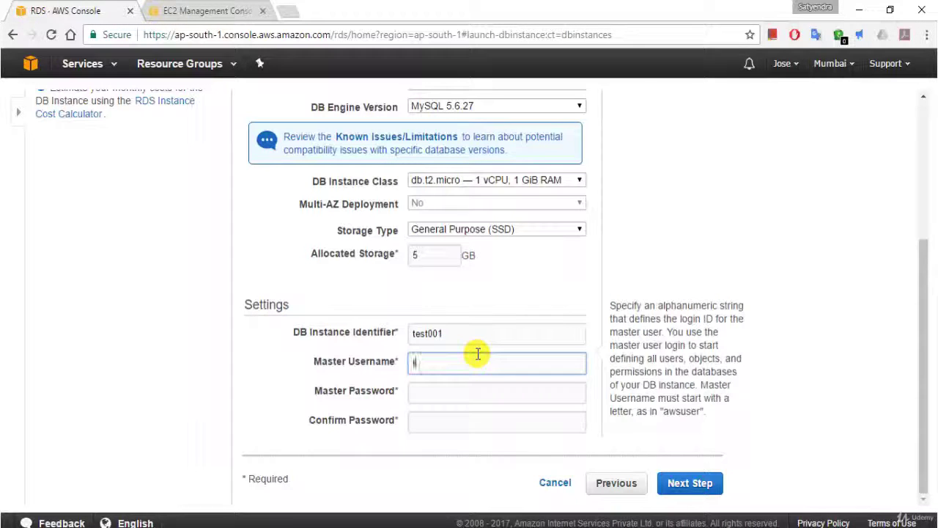
{"action": "type", "text": "est001"}
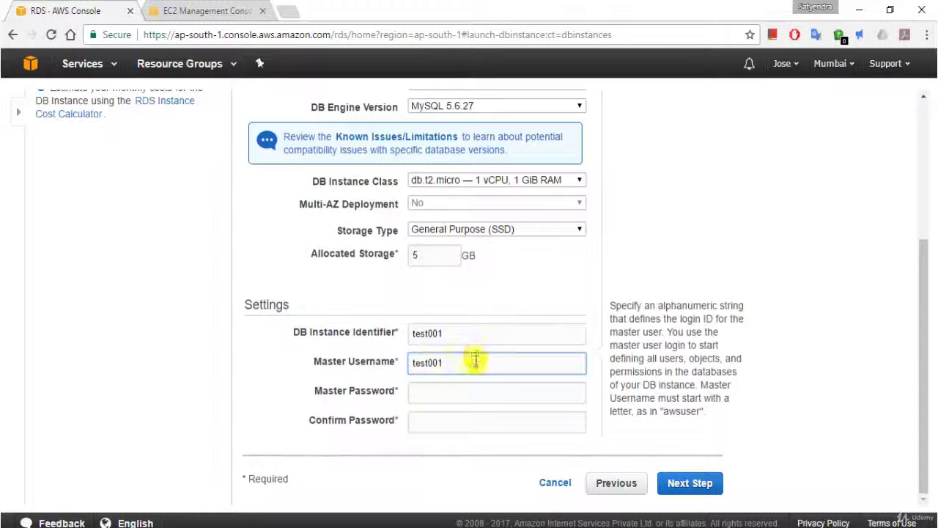
Enter the master password for the DB instance and repeat it in the password confirmation.
{"action": "left_click", "coordinate": [455, 388]}
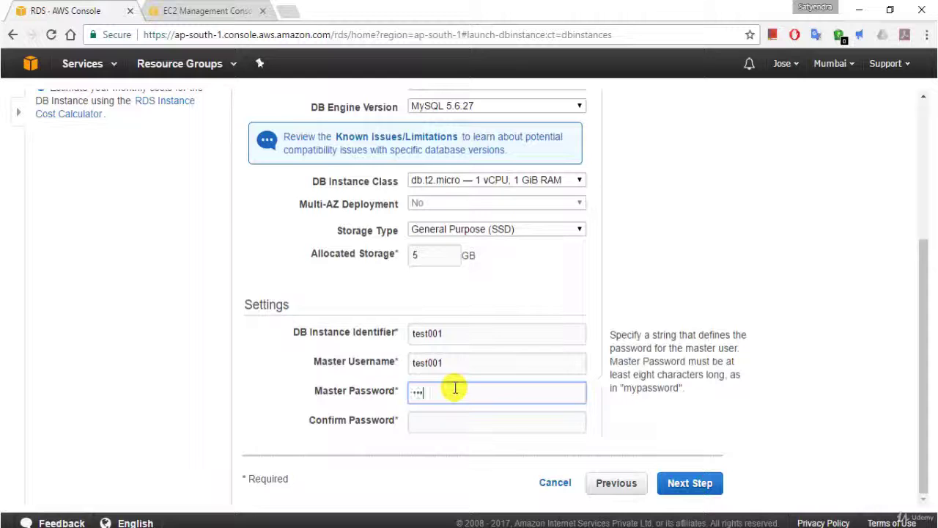
{"action": "type", "text": "••••••••"}
{"action": "key", "text": "BackSpace"}
{"action": "key", "text": "BackSpace"}
{"action": "key", "text": "BackSpace"}
{"action": "key", "text": "BackSpace"}
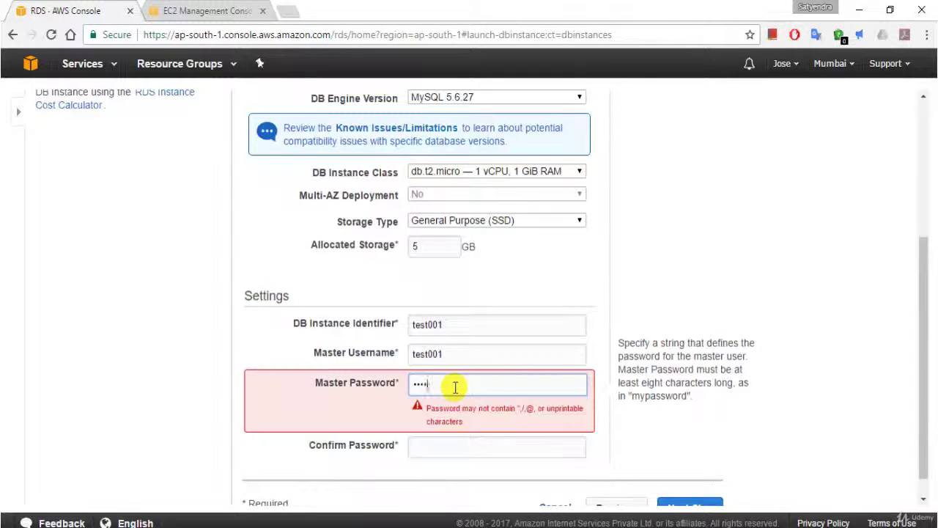
{"action": "type", "text": "••••••••"}
{"action": "key", "text": "Tab"}
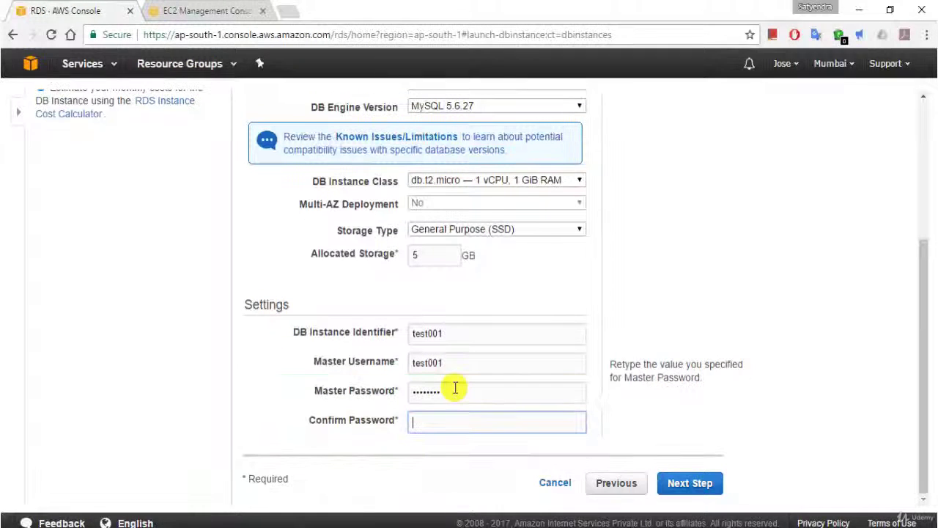
{"action": "type", "text": "••••••"}
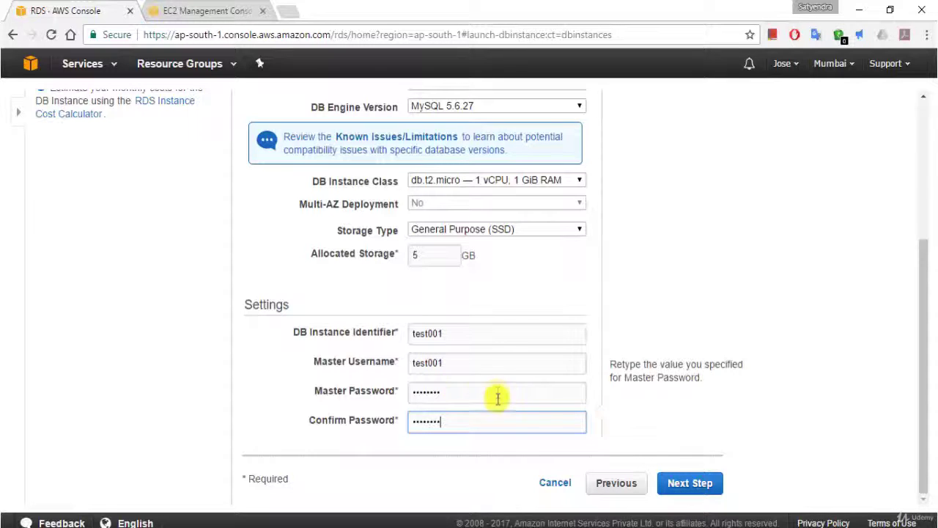
Continue to the advanced settings and decline to have the browser save the password for this site.
{"action": "left_click", "coordinate": [693, 484]}
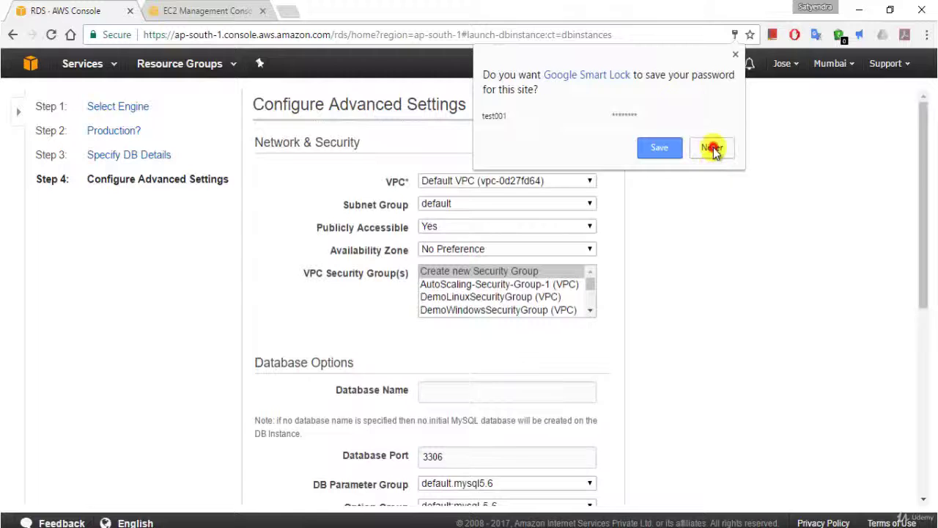
{"action": "left_click", "coordinate": [711, 148]}
{"action": "mouse_move", "coordinate": [470, 208]}
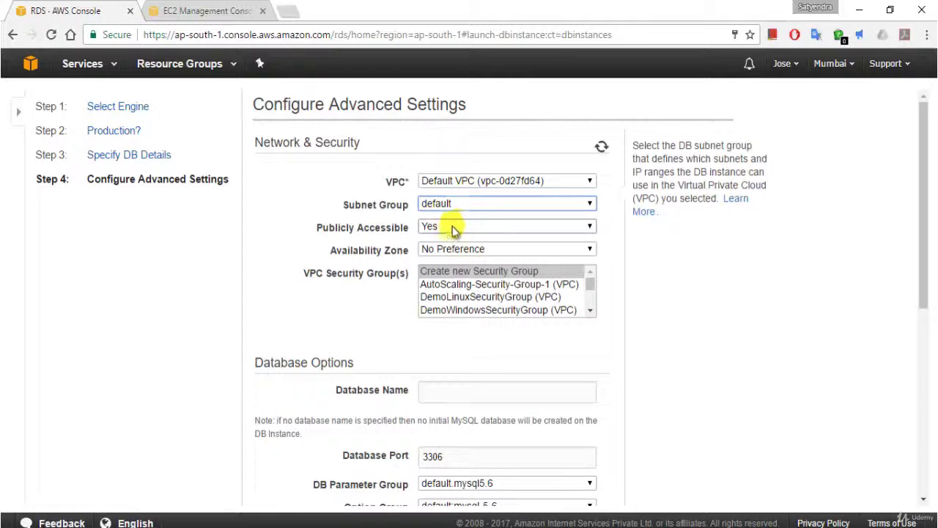
Set Publicly Accessible to No and keep the availability zone at No Preference.
{"action": "mouse_move", "coordinate": [447, 227]}
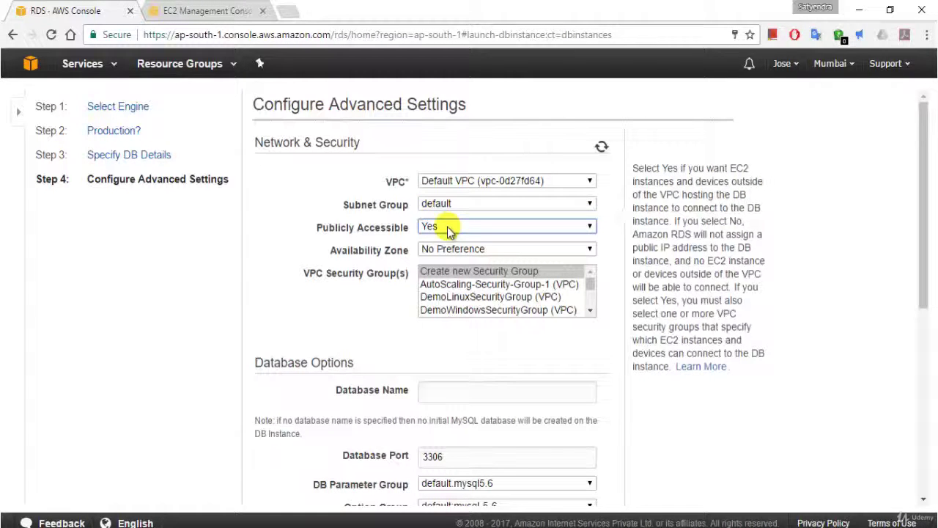
{"action": "left_click", "coordinate": [449, 228]}
{"action": "left_click", "coordinate": [447, 226]}
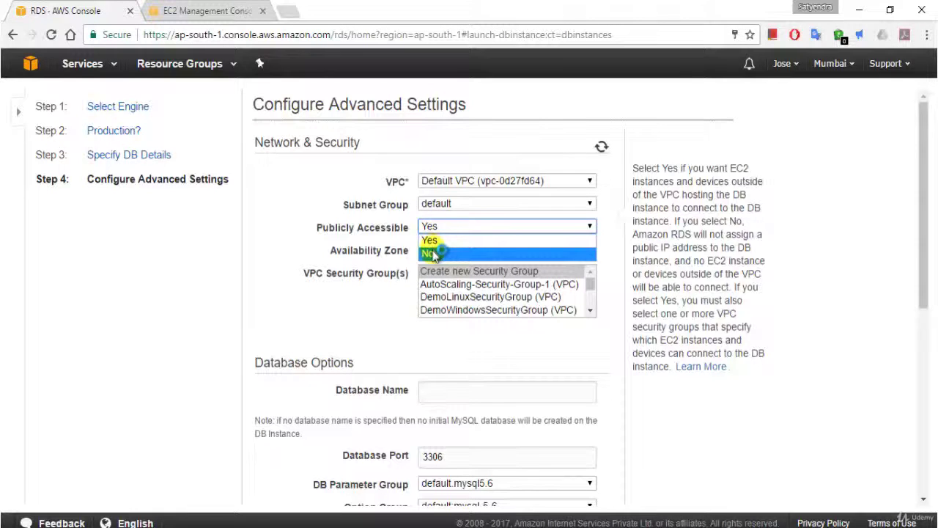
{"action": "left_click", "coordinate": [432, 253]}
{"action": "left_click", "coordinate": [282, 266]}
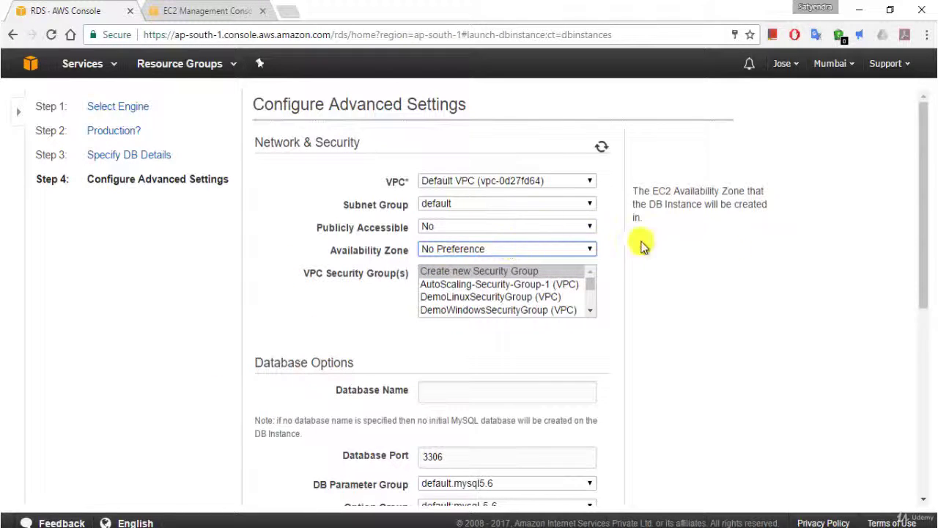
{"action": "left_click", "coordinate": [564, 254]}
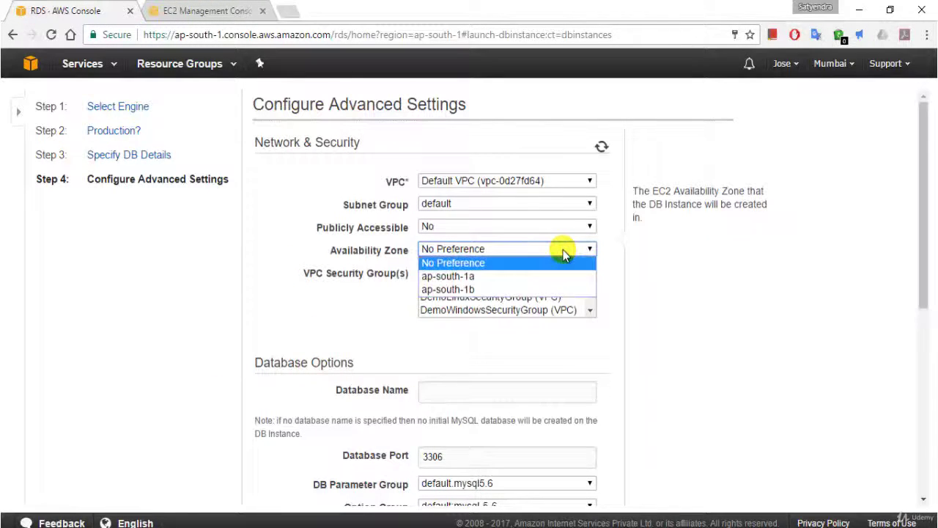
{"action": "left_click", "coordinate": [303, 264]}
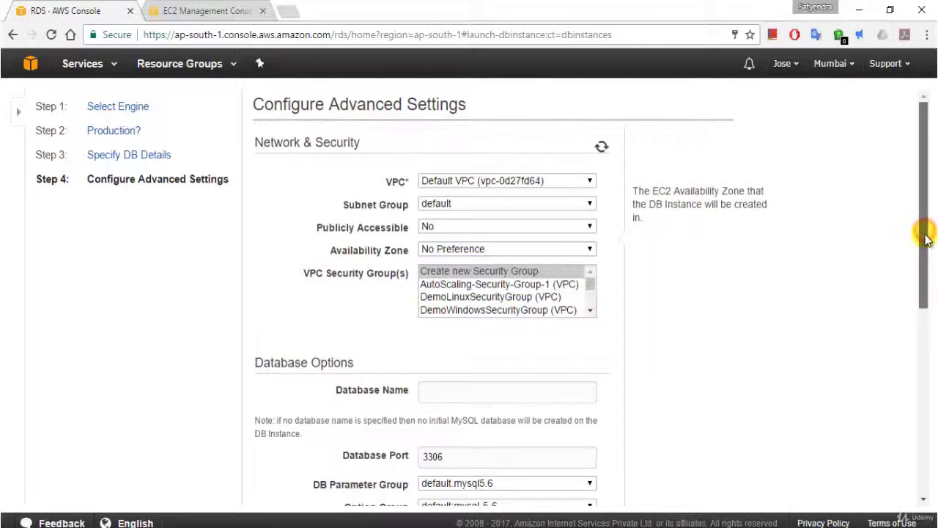
Check the VPC security group choices, then switch to the EC2 console and open its security groups list.
{"action": "left_click_drag", "start_coordinate": [923, 230], "coordinate": [923, 247]}
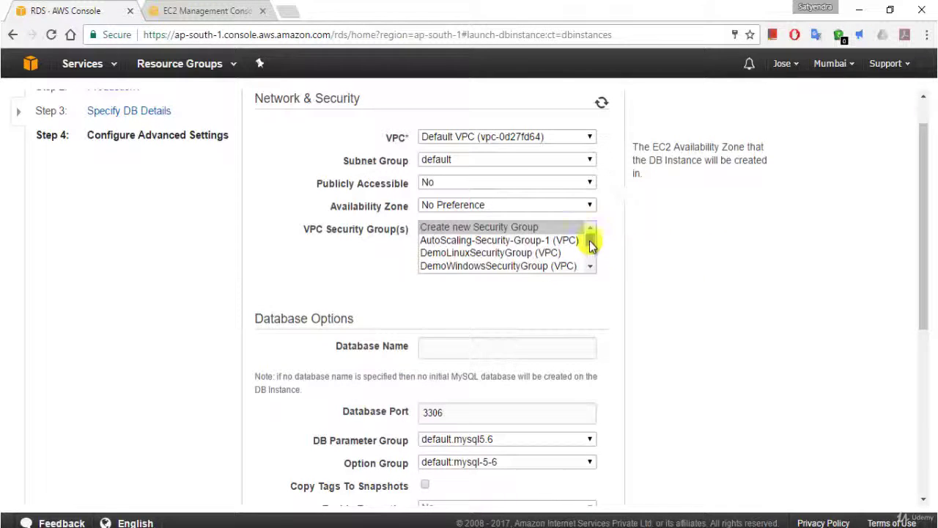
{"action": "mouse_move", "coordinate": [592, 238]}
{"action": "left_mouse_down"}
{"action": "mouse_move", "coordinate": [589, 257]}
{"action": "mouse_move", "coordinate": [590, 242]}
{"action": "left_mouse_up"}
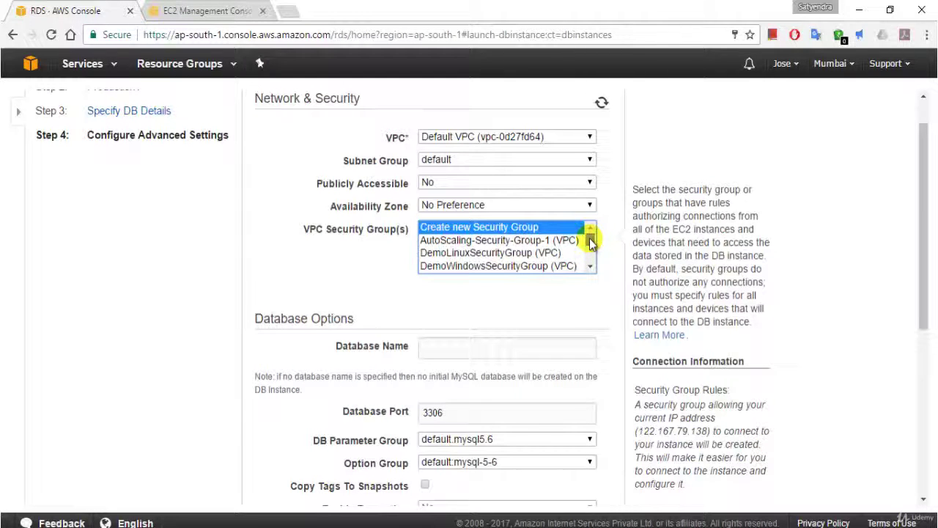
{"action": "left_click", "coordinate": [206, 12]}
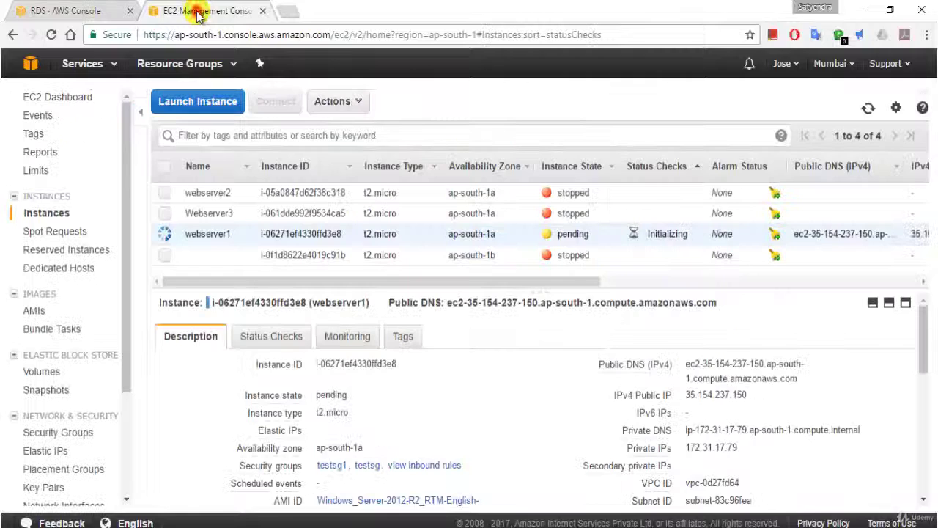
{"action": "left_click", "coordinate": [58, 435]}
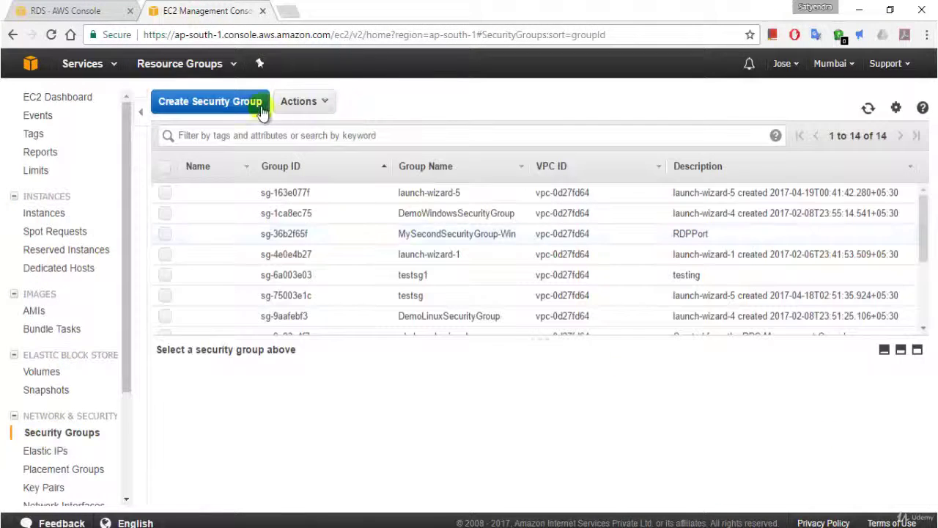
Start a new security group named RDSSG in the default VPC and try to create it without a description.
{"action": "left_click", "coordinate": [246, 102]}
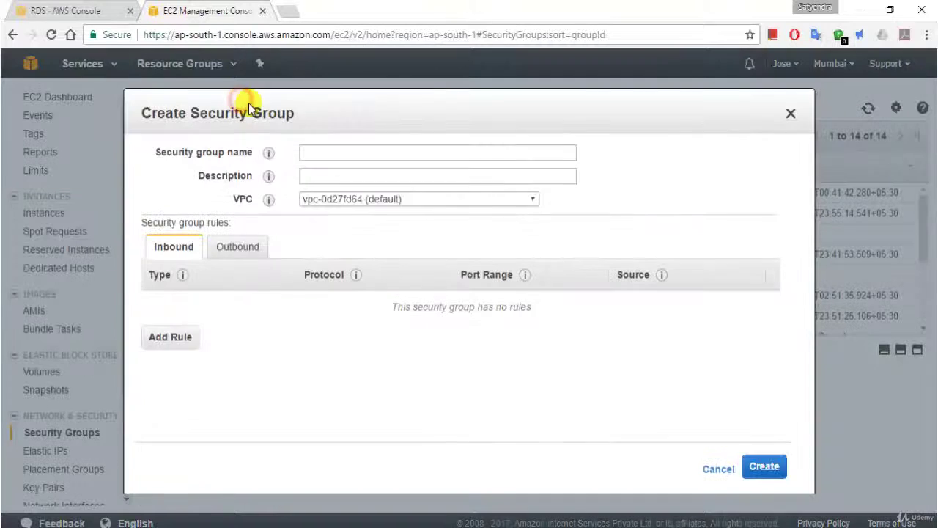
{"action": "left_click", "coordinate": [356, 153]}
{"action": "type", "text": "RDSSG"}
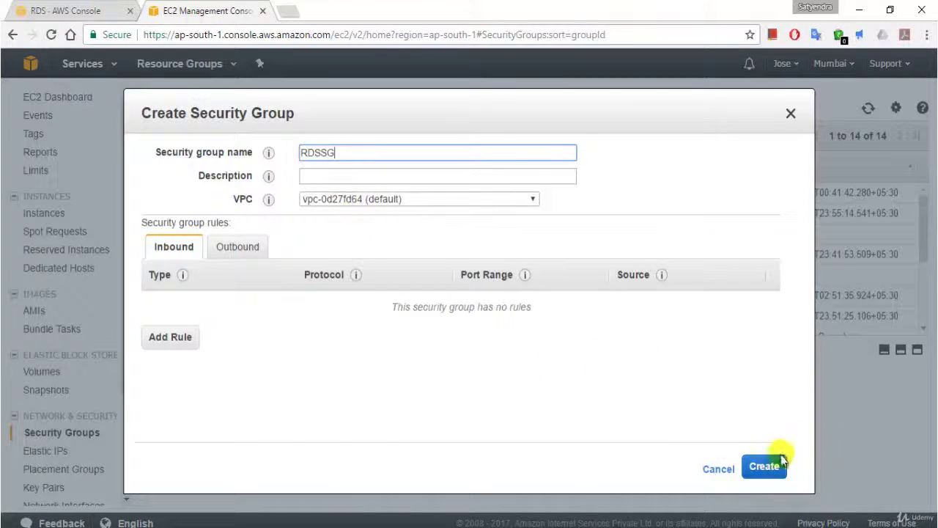
{"action": "left_click", "coordinate": [767, 472]}
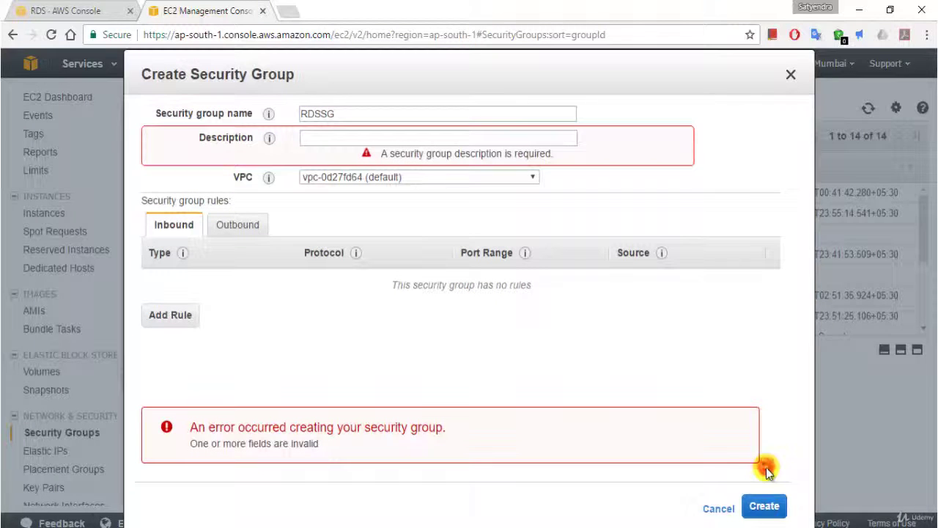
Describe the RDSSG security group as "for RDS DB", create it, and select it in the security groups list.
{"action": "left_click", "coordinate": [330, 140]}
{"action": "type", "text": "for"}
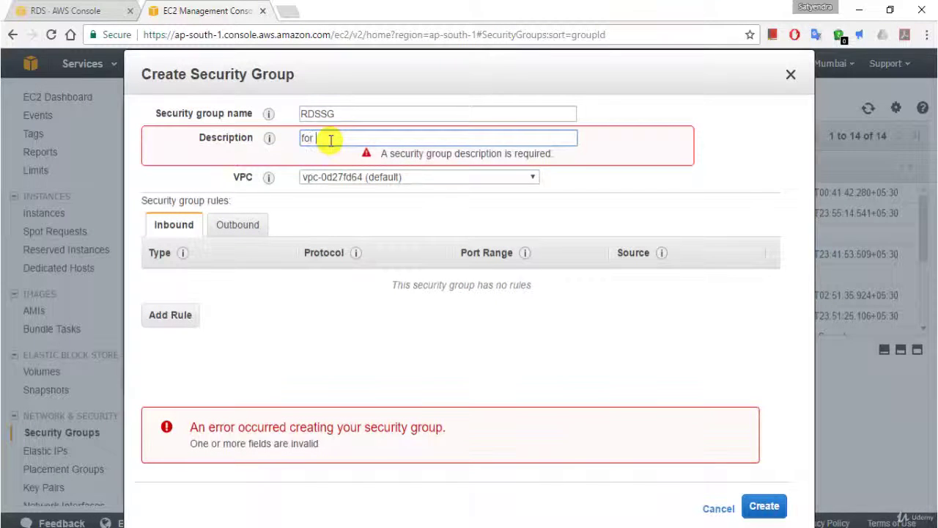
{"action": "type", "text": " RDS"}
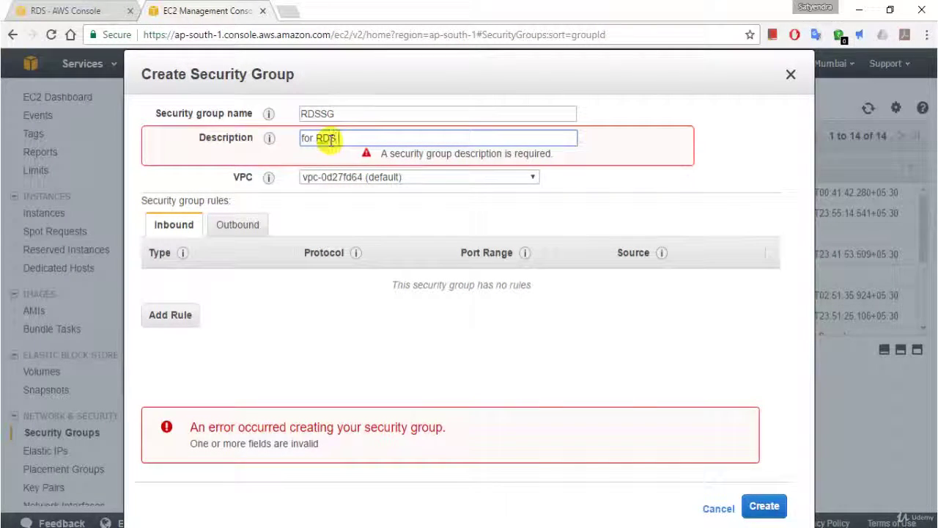
{"action": "type", "text": " DB"}
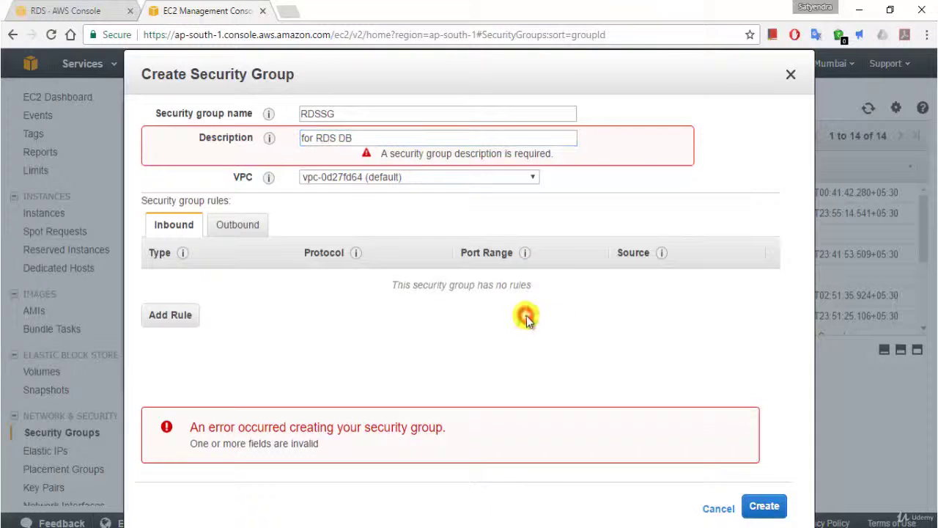
{"action": "left_click", "coordinate": [762, 513]}
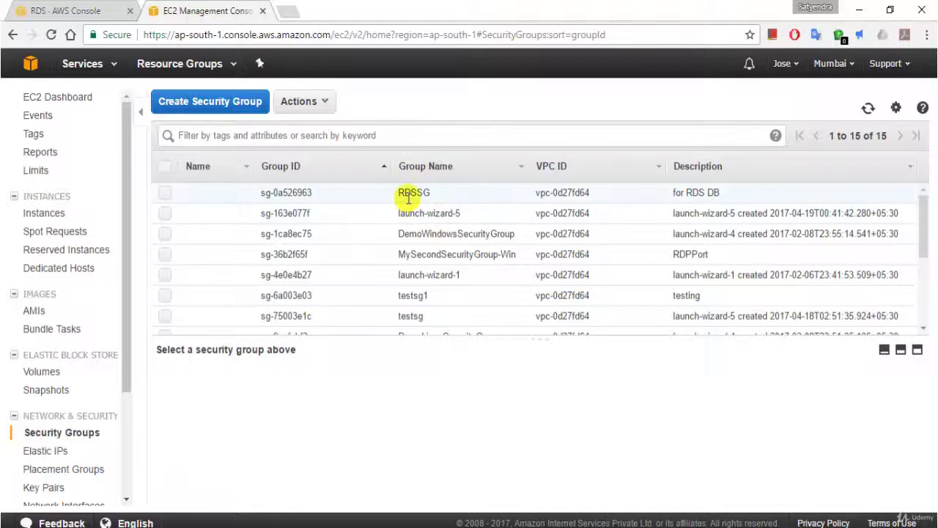
{"action": "mouse_move", "coordinate": [195, 198]}
{"action": "left_click", "coordinate": [164, 193]}
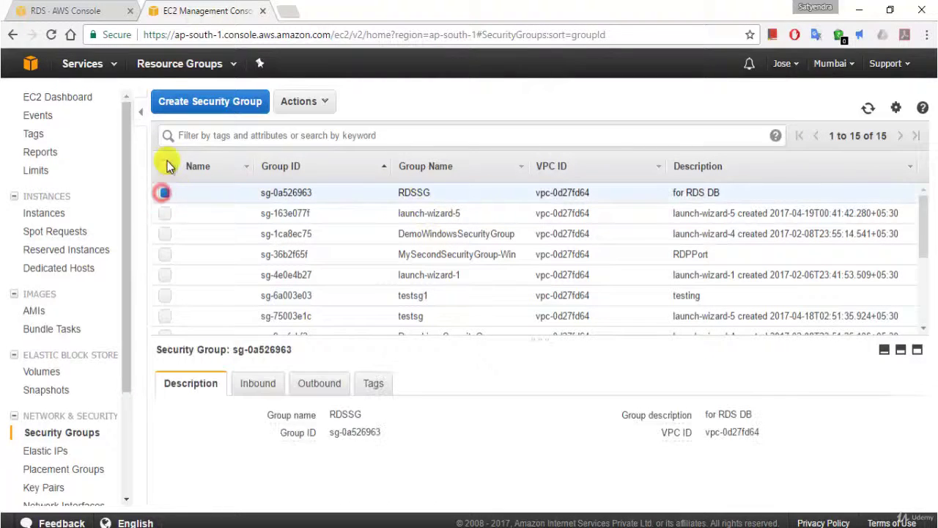
Return to the RDS launch settings, refresh the Network & Security options, and choose testsg (VPC) as the VPC security group.
{"action": "left_click", "coordinate": [63, 10]}
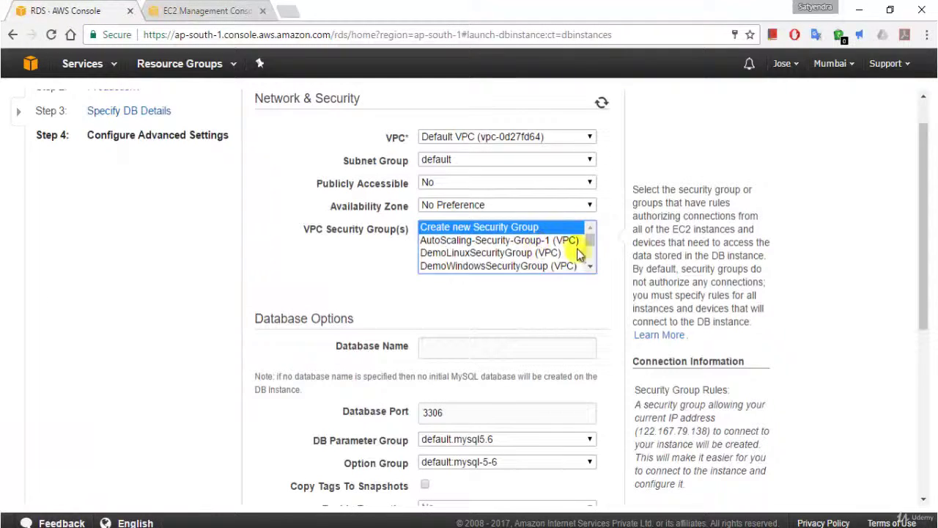
{"action": "left_click", "coordinate": [601, 103]}
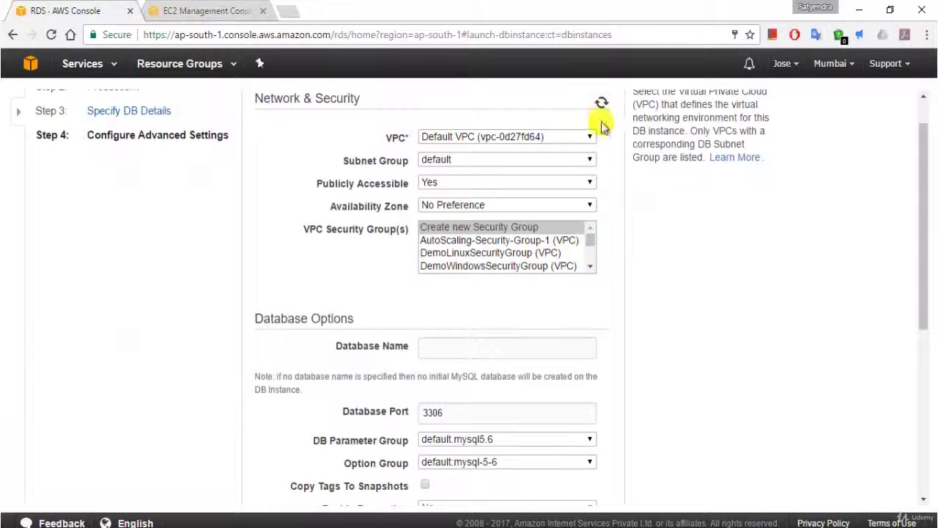
{"action": "left_click_drag", "start_coordinate": [590, 238], "coordinate": [590, 219]}
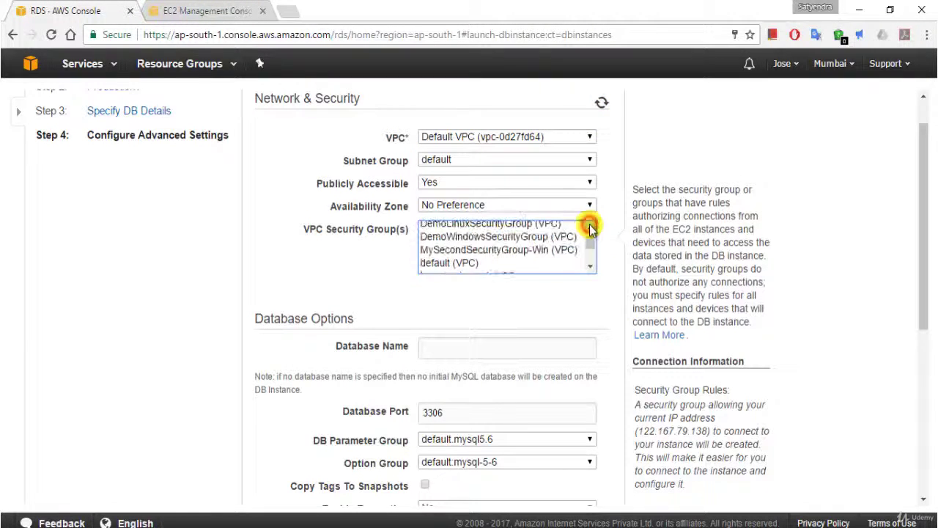
{"action": "left_click", "coordinate": [591, 265]}
{"action": "left_click", "coordinate": [590, 265]}
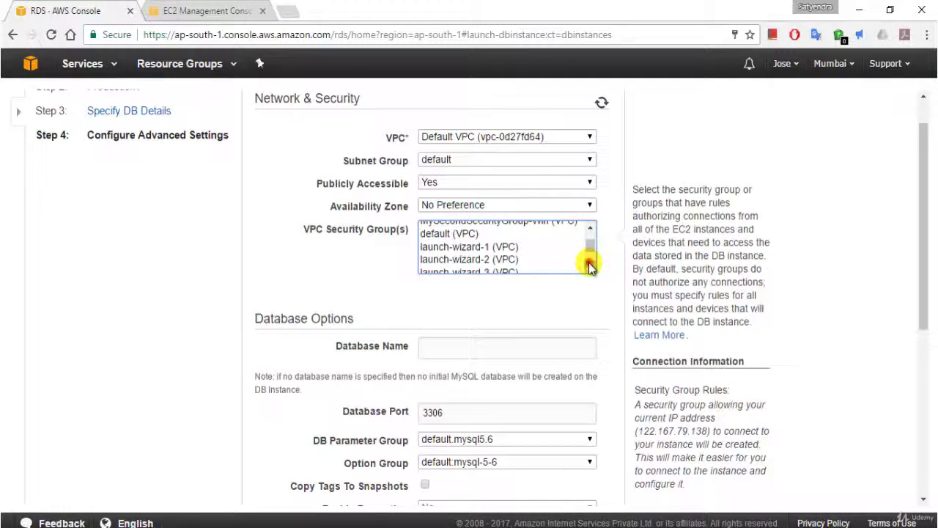
{"action": "left_click", "coordinate": [591, 265]}
{"action": "left_click", "coordinate": [591, 265]}
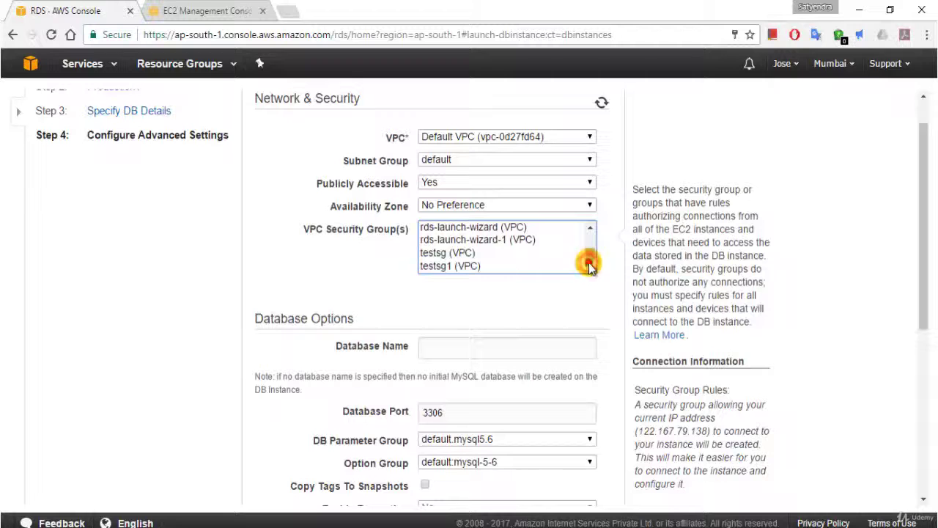
{"action": "left_click", "coordinate": [454, 253]}
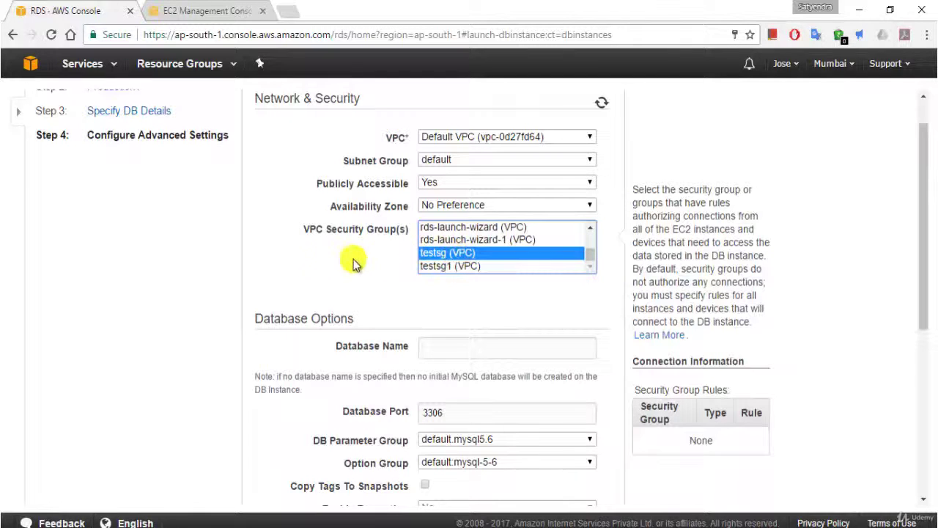
{"action": "left_click", "coordinate": [330, 262]}
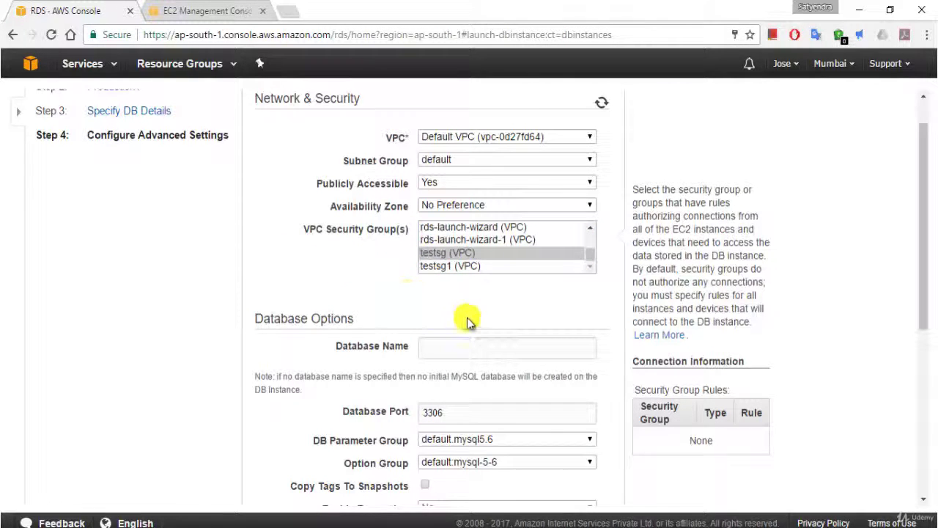
Name the initial database testdb and keep the DB parameter group at default.mysql5.6.
{"action": "left_click", "coordinate": [433, 347]}
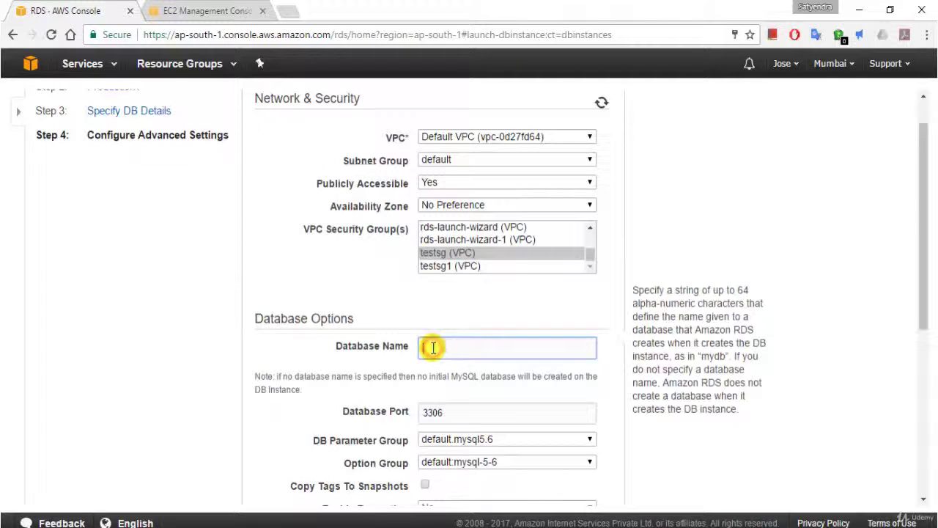
{"action": "type", "text": "testdb"}
{"action": "left_click_drag", "start_coordinate": [923, 256], "coordinate": [926, 357]}
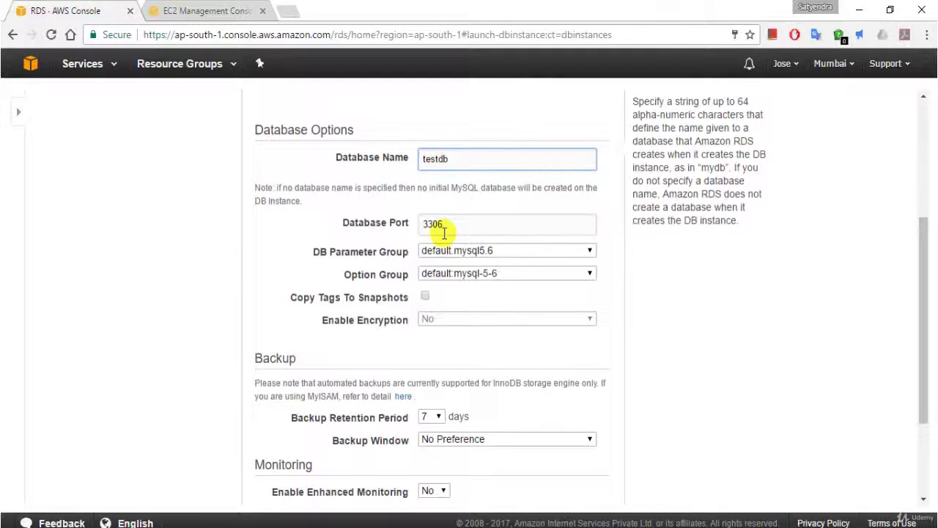
{"action": "left_click", "coordinate": [508, 251]}
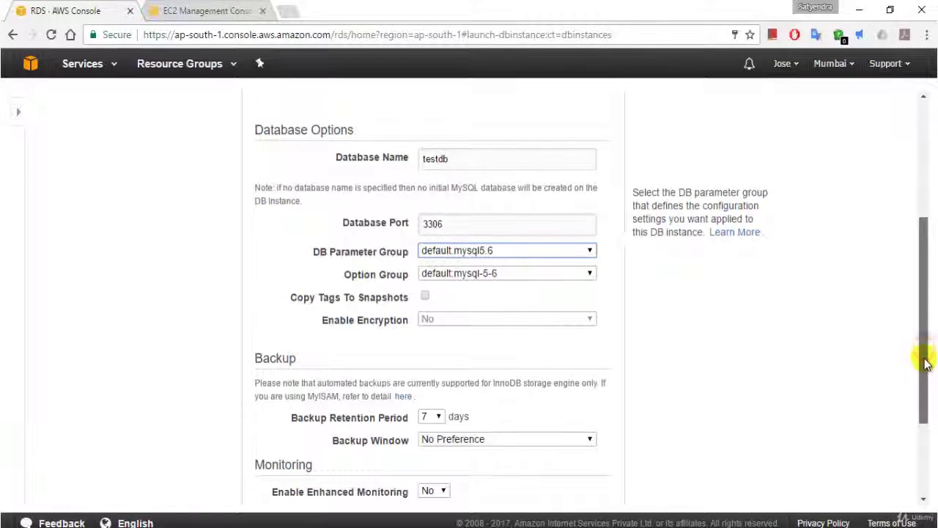
Set the backup retention period to 0 days to disable automated backups.
{"action": "left_click_drag", "start_coordinate": [924, 362], "coordinate": [923, 419]}
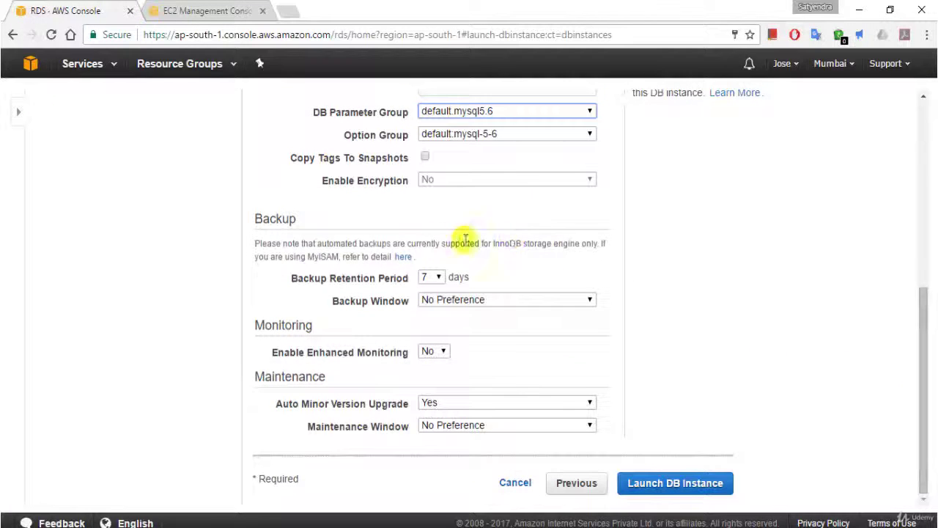
{"action": "left_click", "coordinate": [431, 276]}
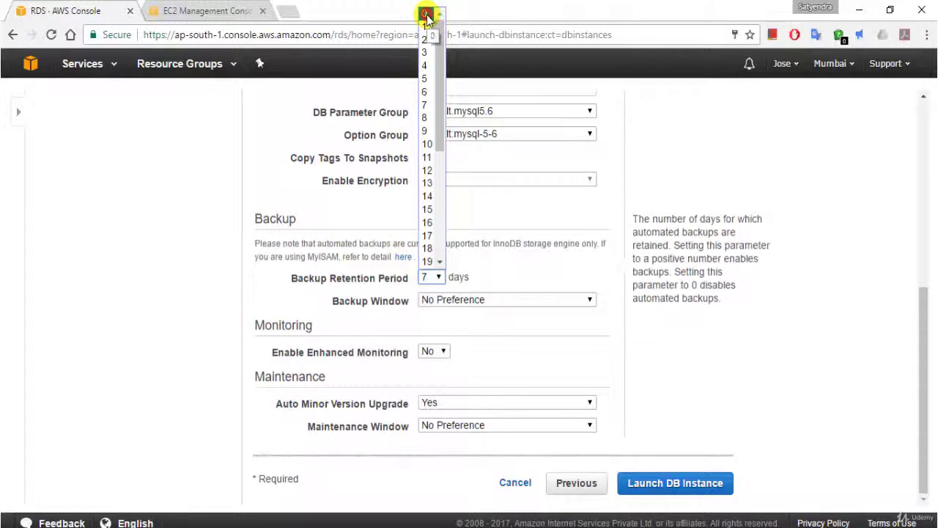
{"action": "left_click", "coordinate": [426, 14]}
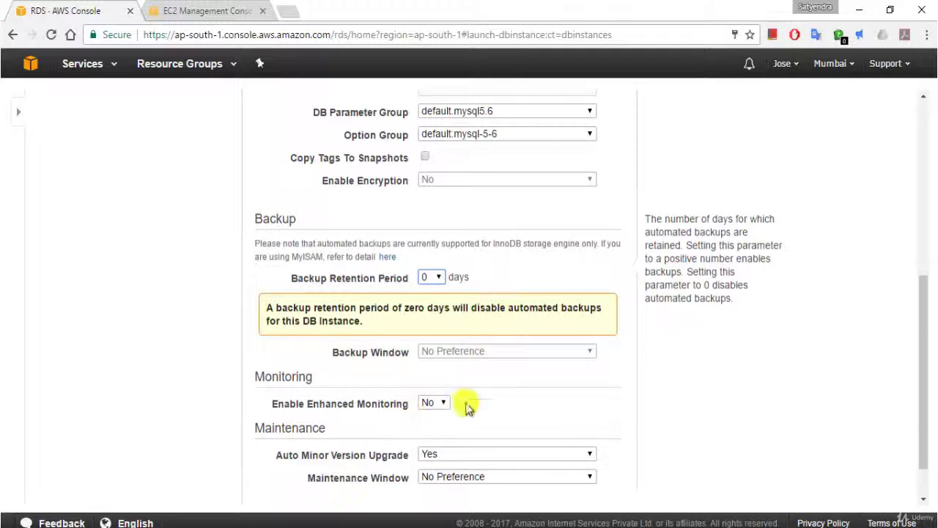
Launch the DB instance with Auto Minor Version Upgrade left at Yes, and open the list of DB instances.
{"action": "left_click_drag", "start_coordinate": [922, 314], "coordinate": [923, 368]}
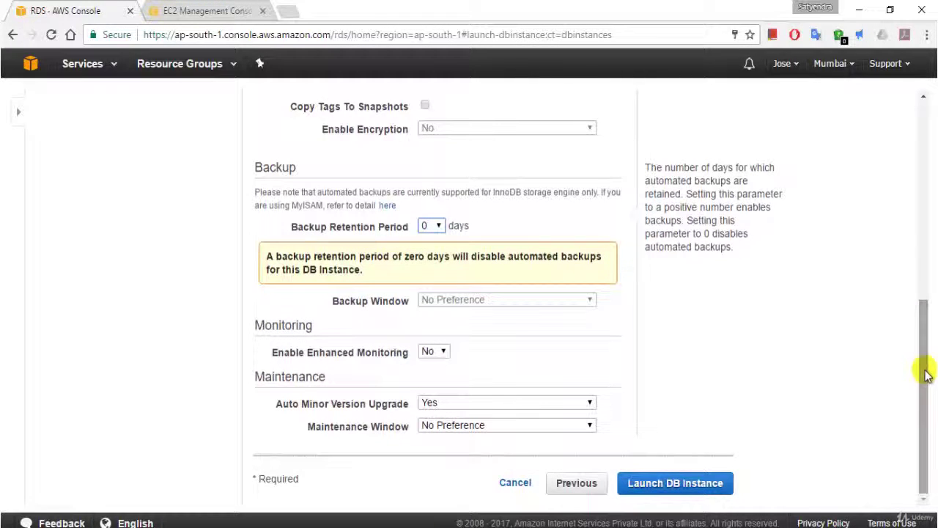
{"action": "left_click", "coordinate": [448, 401]}
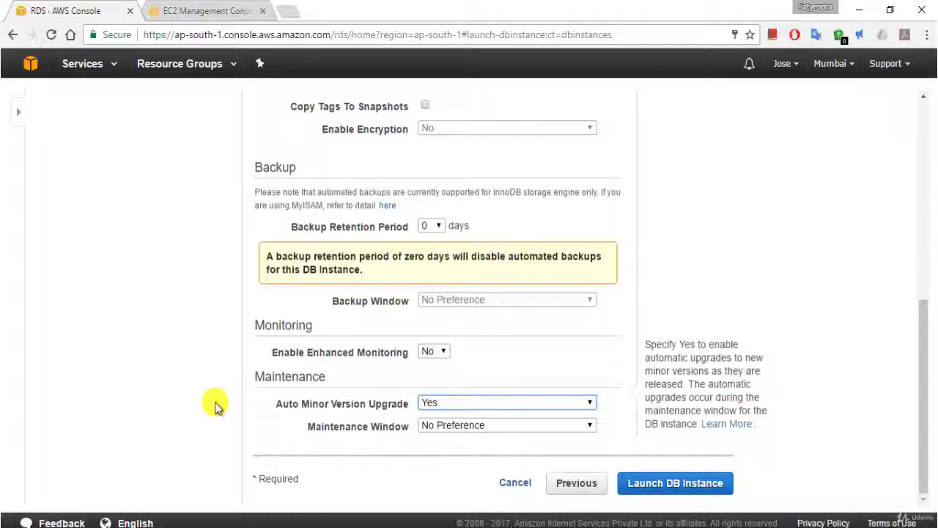
{"action": "left_click", "coordinate": [668, 482]}
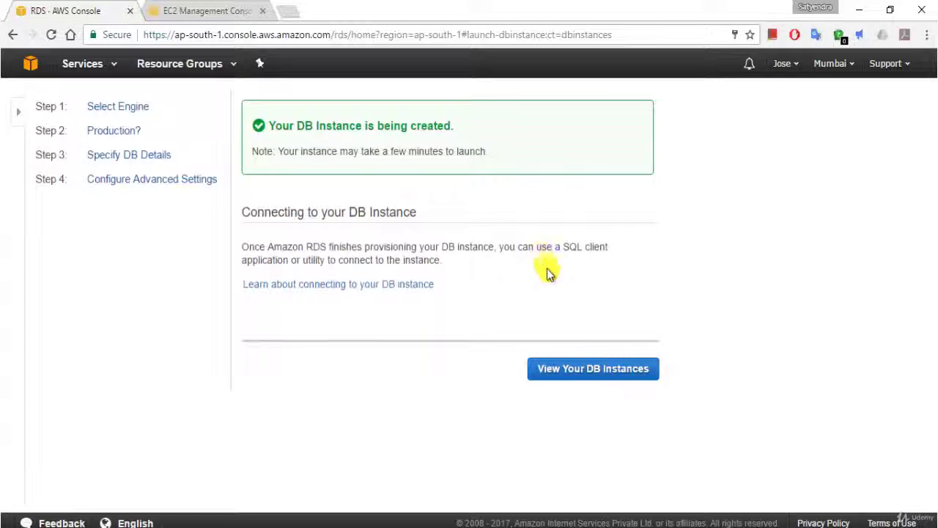
{"action": "left_click", "coordinate": [572, 370]}
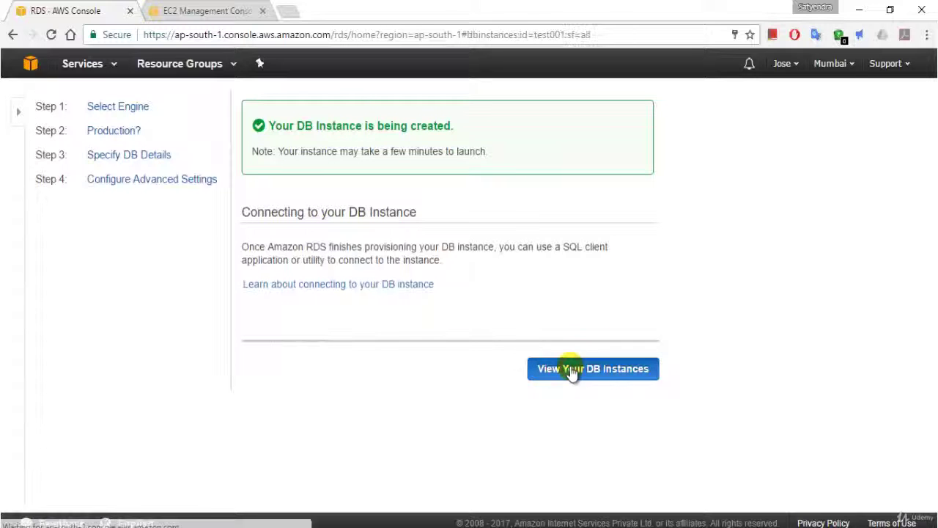